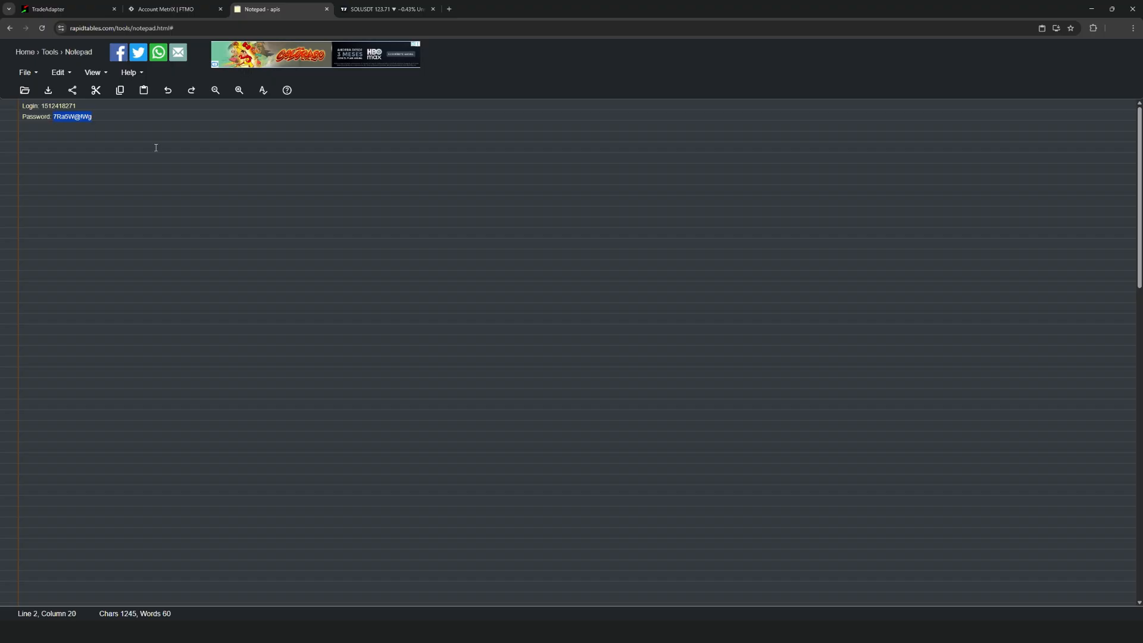
Switch to MetaTrader 5, start opening an account and choose FTMO Global Markets Ltd as the company
left_click(683, 630)
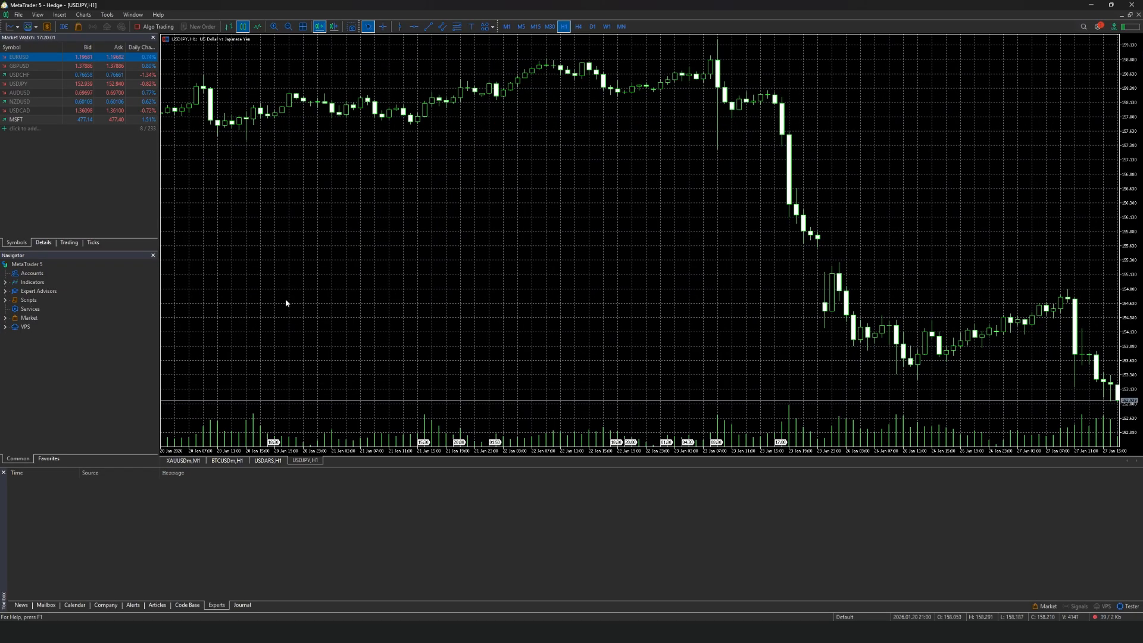
left_click(25, 276)
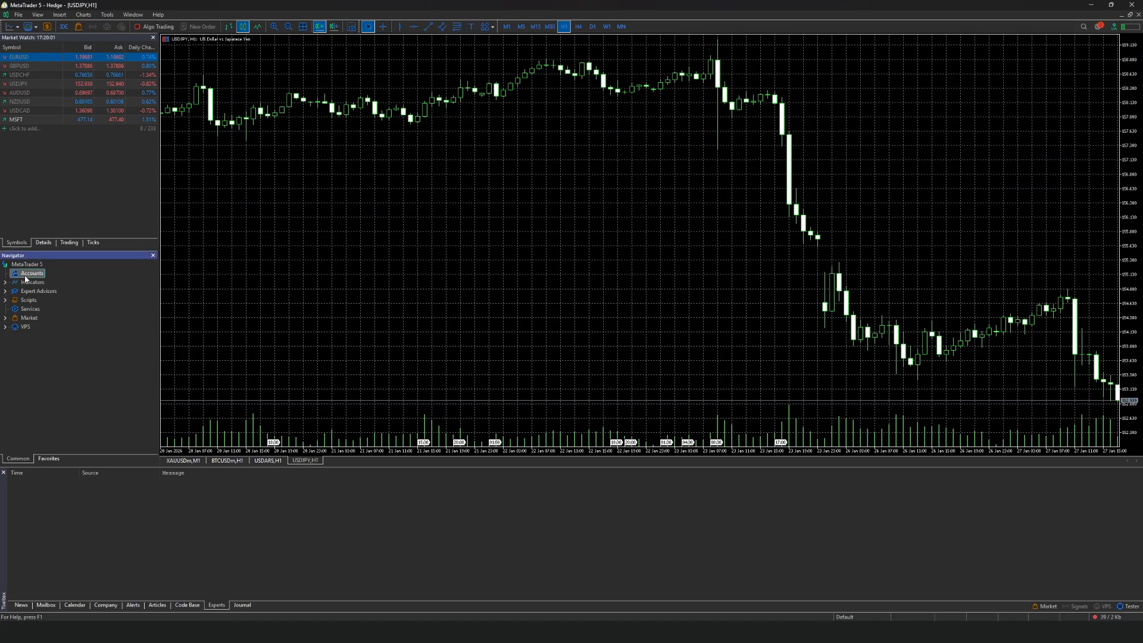
right_click(25, 278)
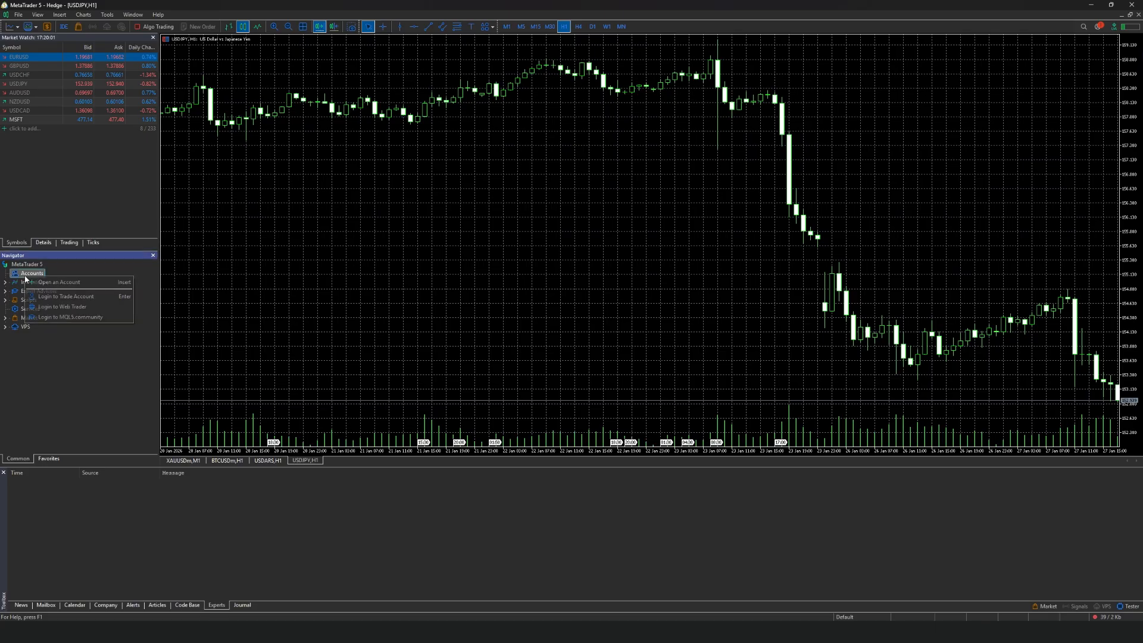
left_click(45, 283)
type("FT")
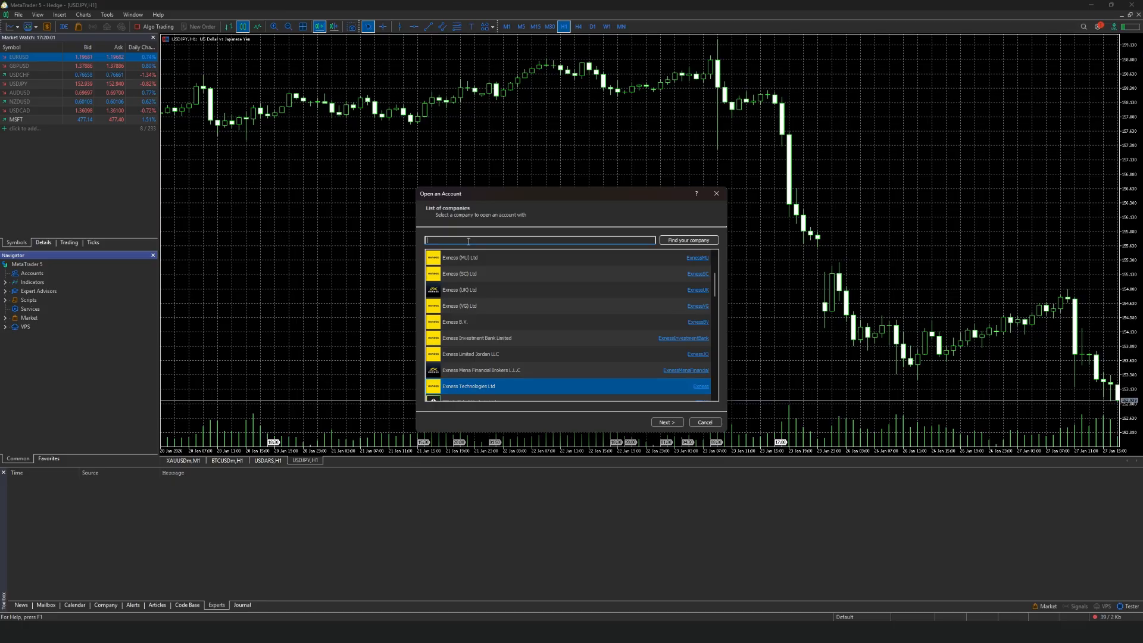
key("Return")
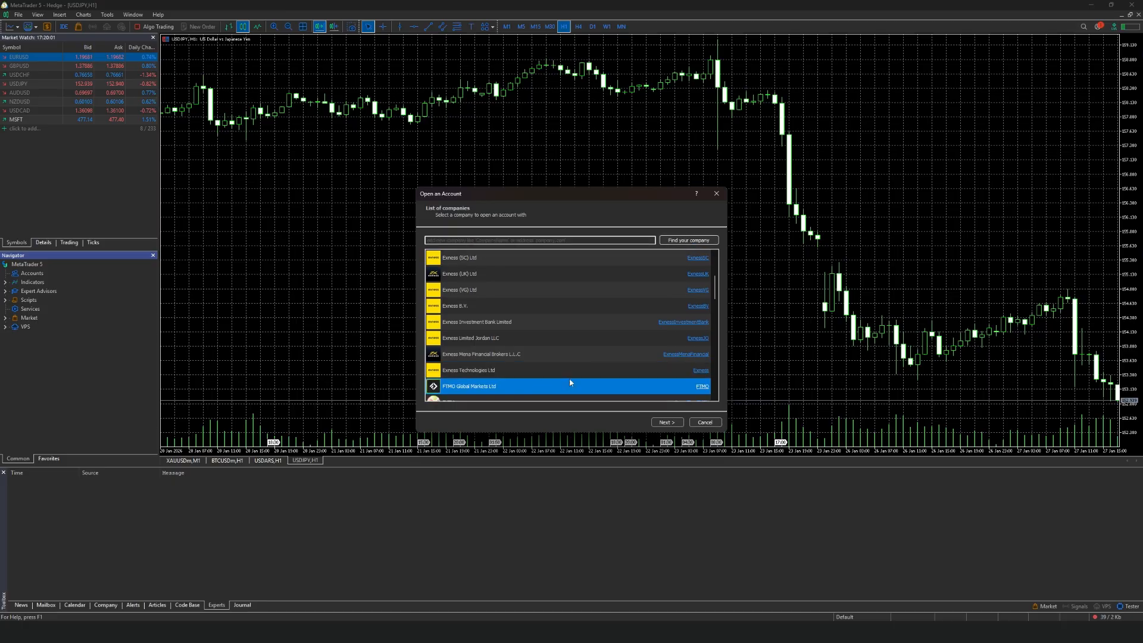
scroll(525, 324, "down", 2)
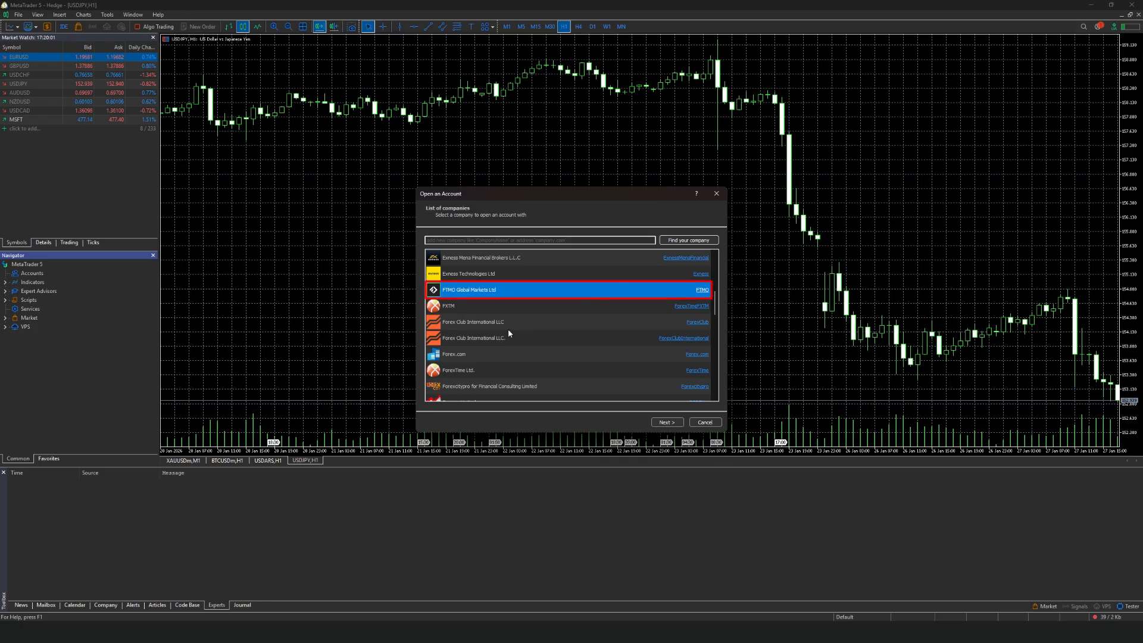
left_click(668, 423)
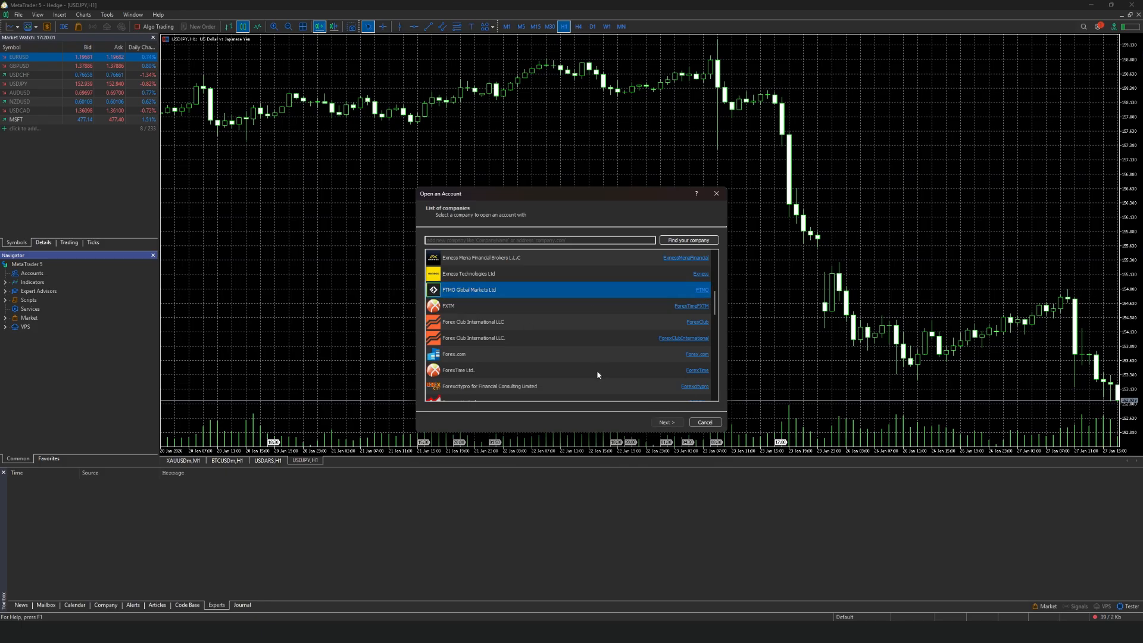
Choose to connect with an existing trade account and enter the account login and password copied from the online notepad
left_click(478, 349)
key("alt+Tab")
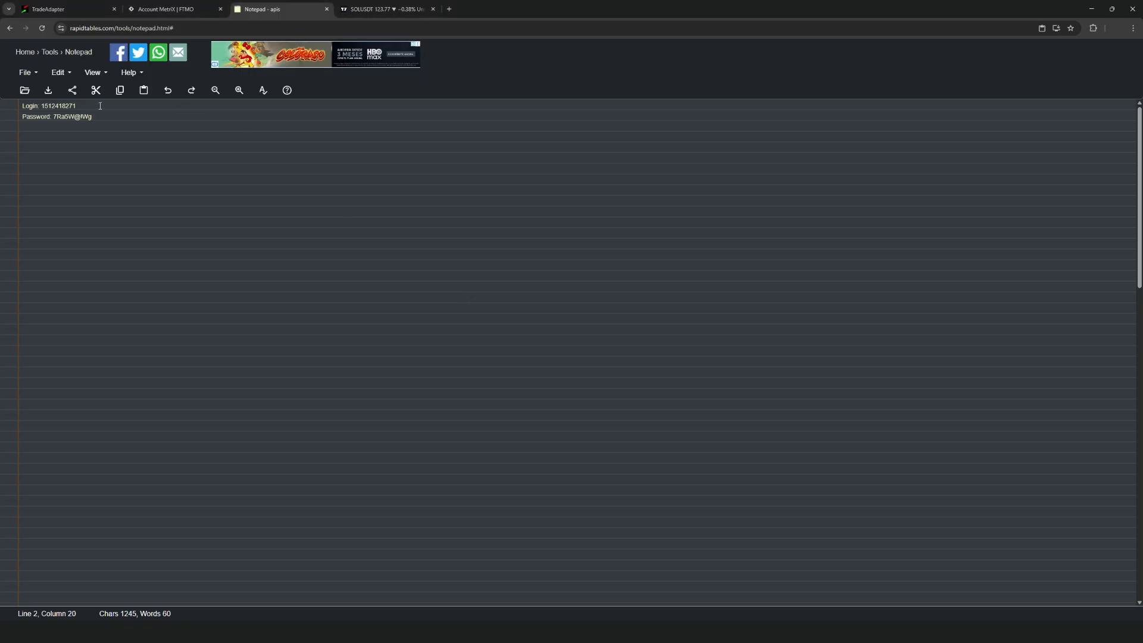
key("alt+Tab")
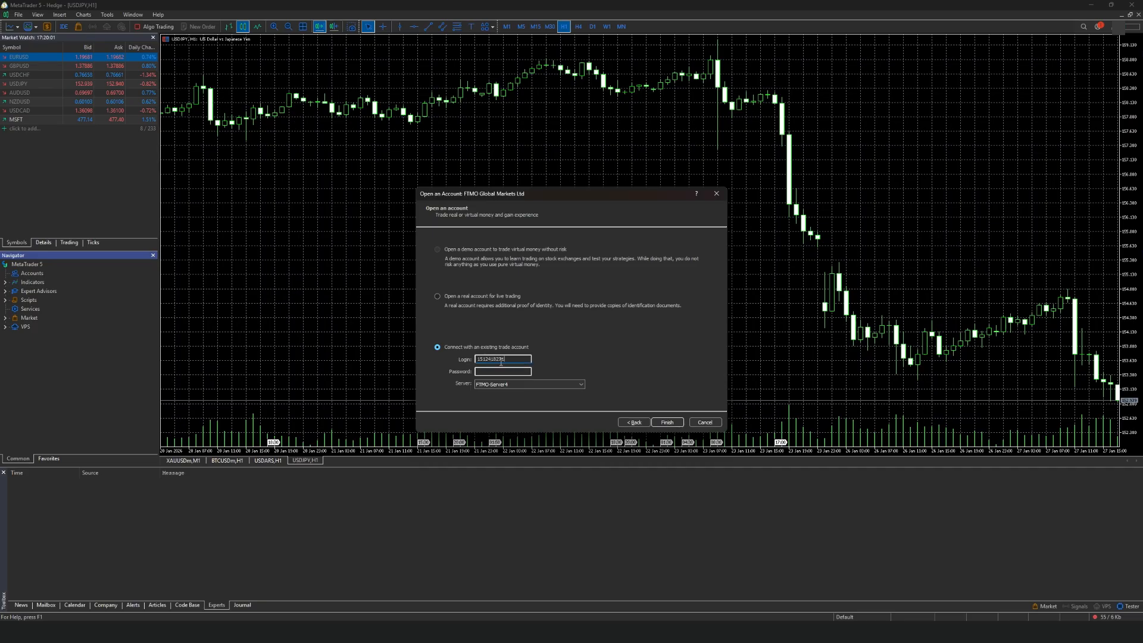
key("alt+Tab")
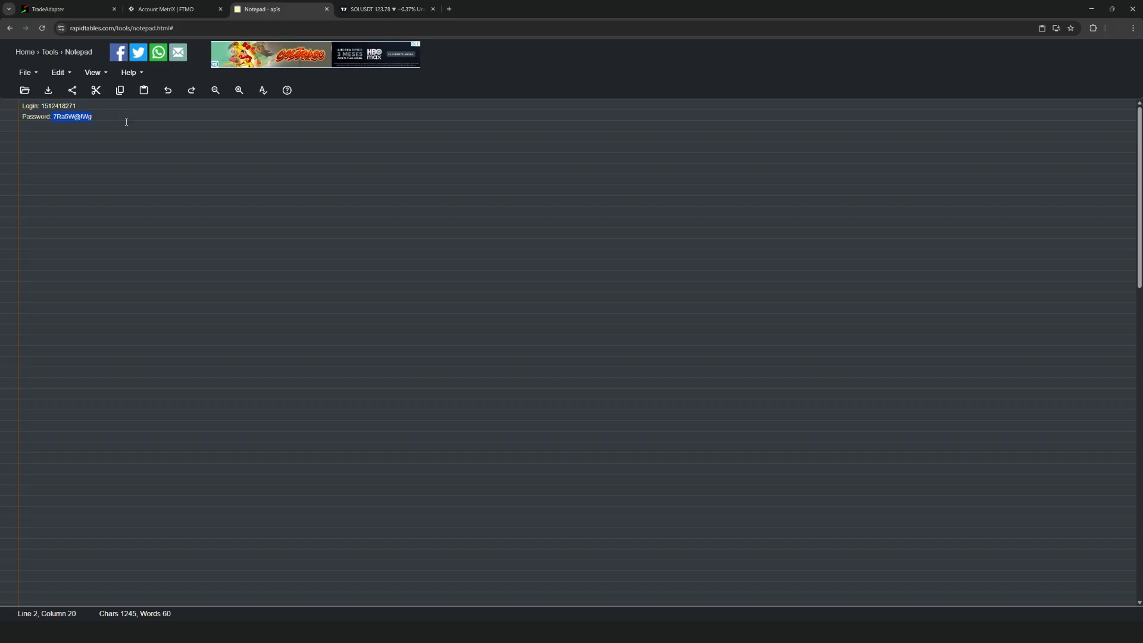
key("alt+Tab")
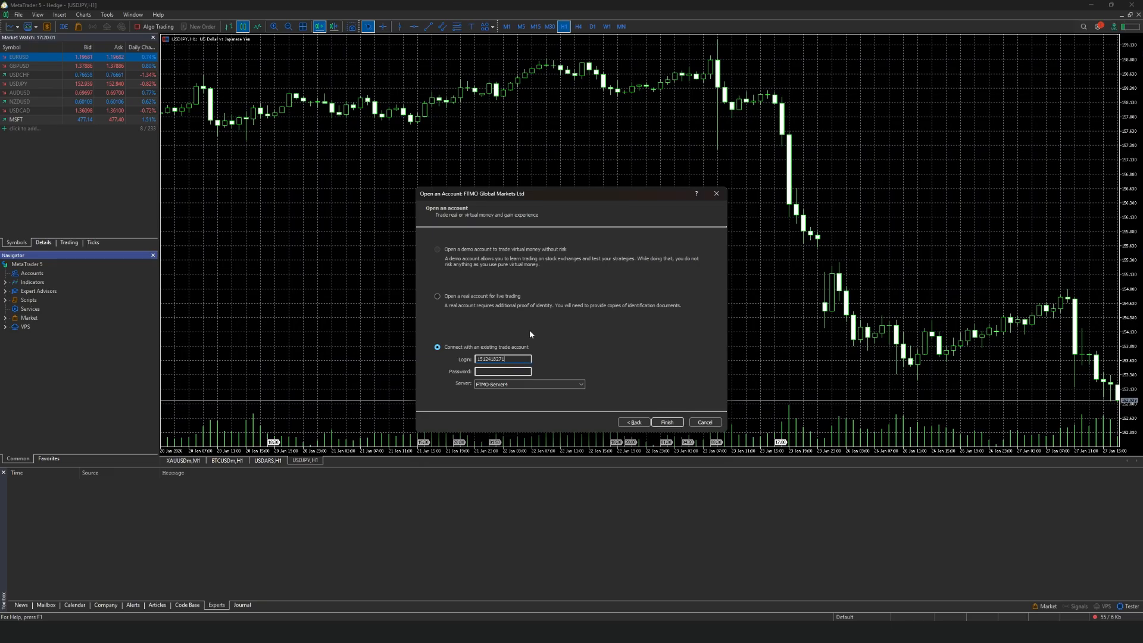
left_click(514, 371)
left_click(547, 384)
key("alt+Tab")
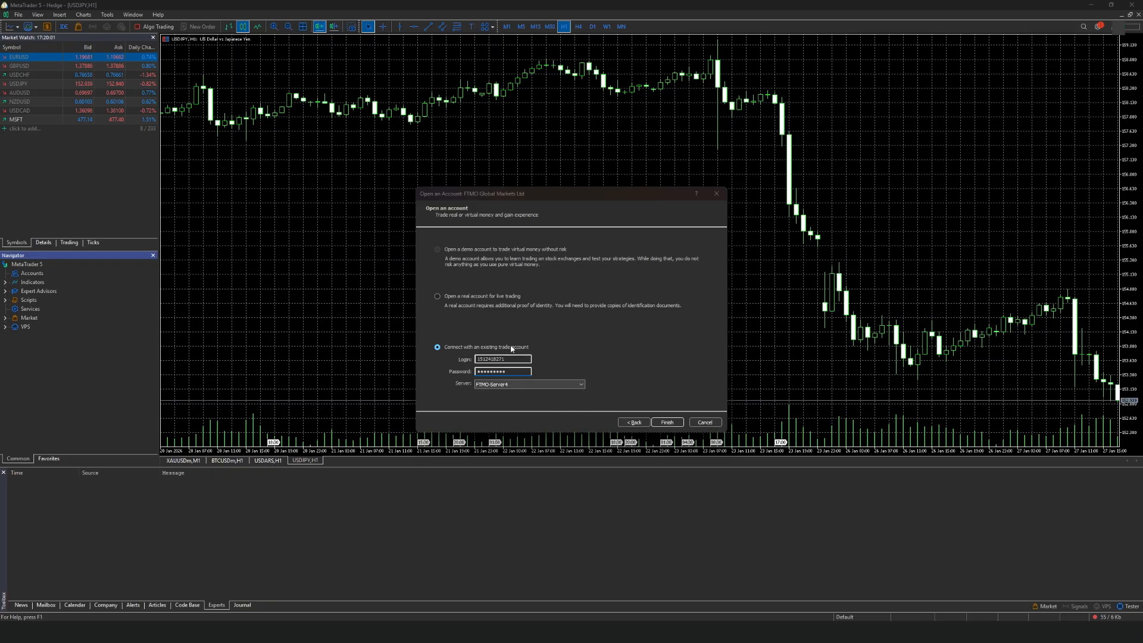
left_click(209, 4)
left_click_drag(549, 322, 588, 322)
key("alt+Tab")
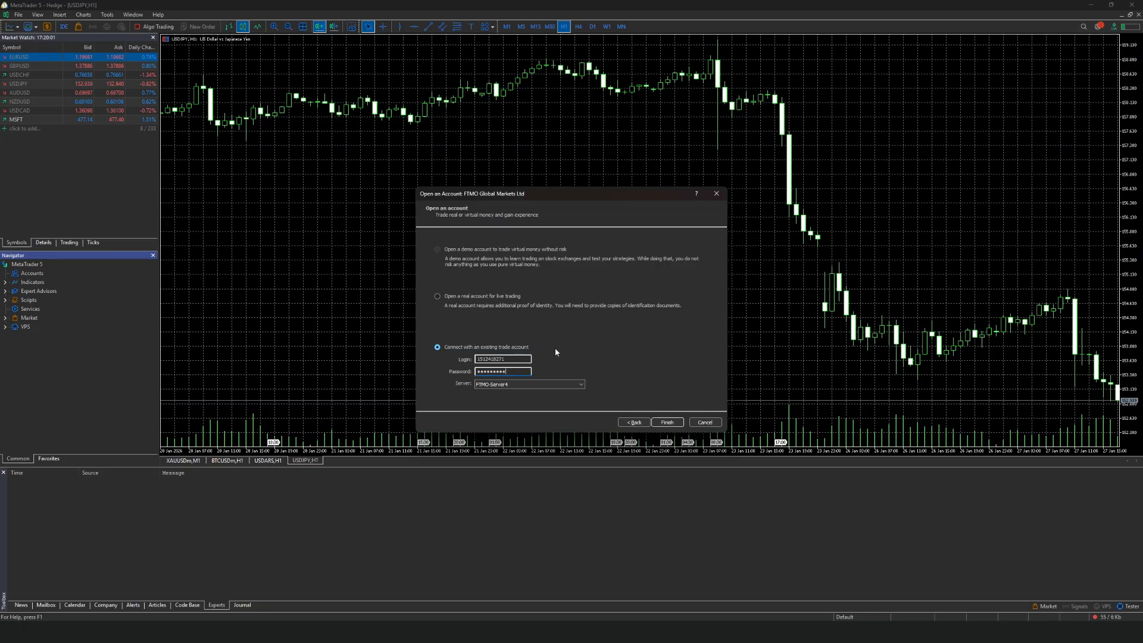
Connect the account to the FTMO-Demo server and show the Journal log
left_click(580, 384)
left_click(519, 428)
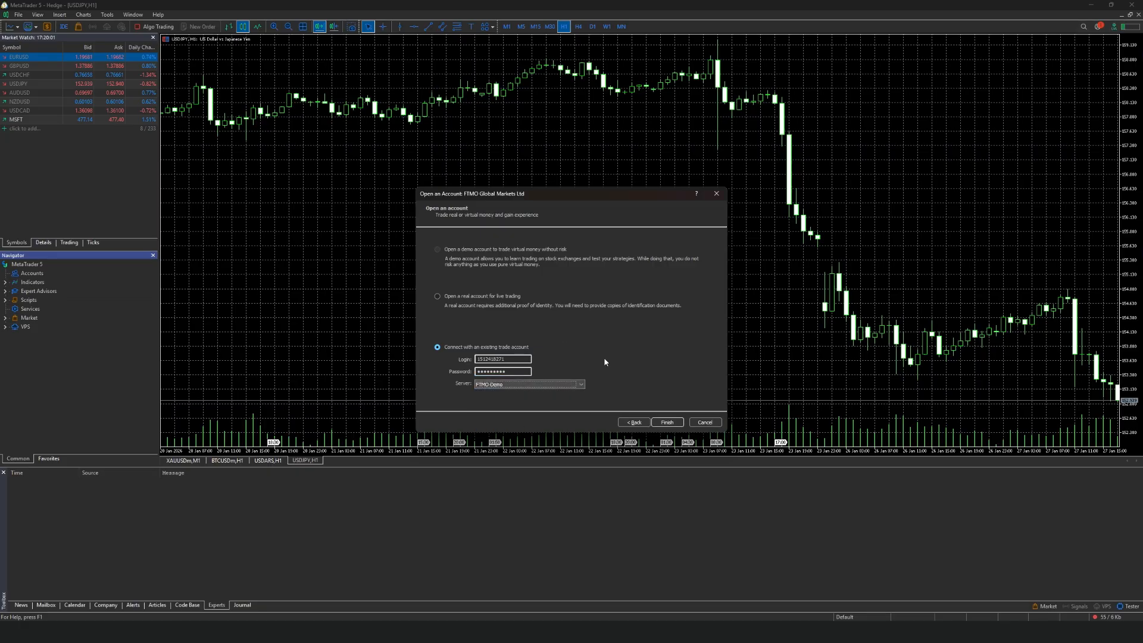
left_click(669, 423)
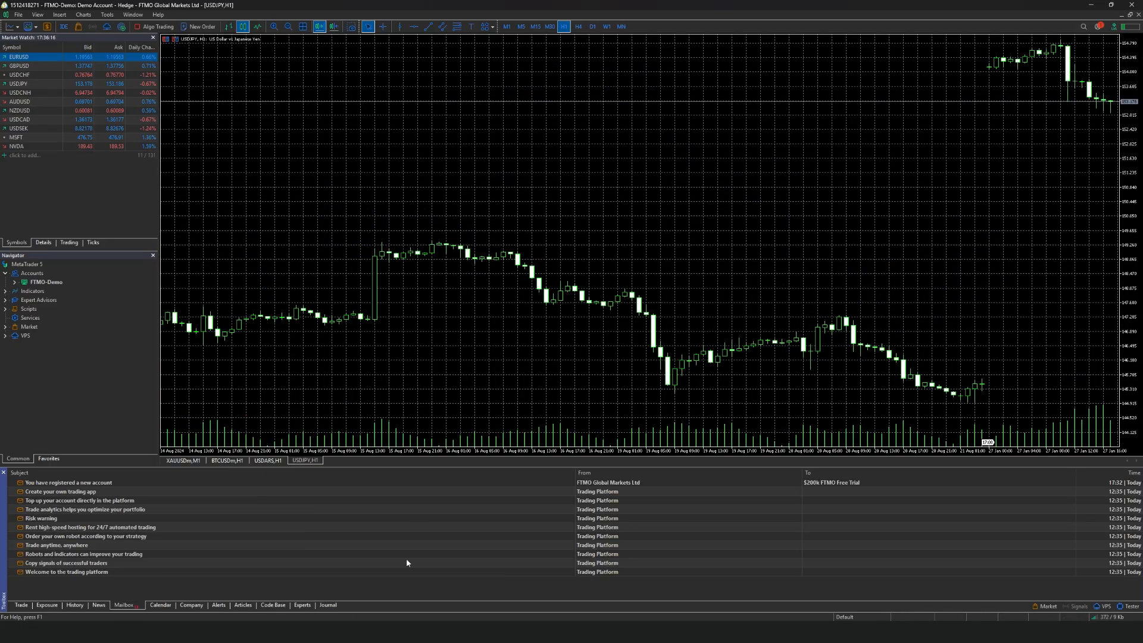
left_click(328, 605)
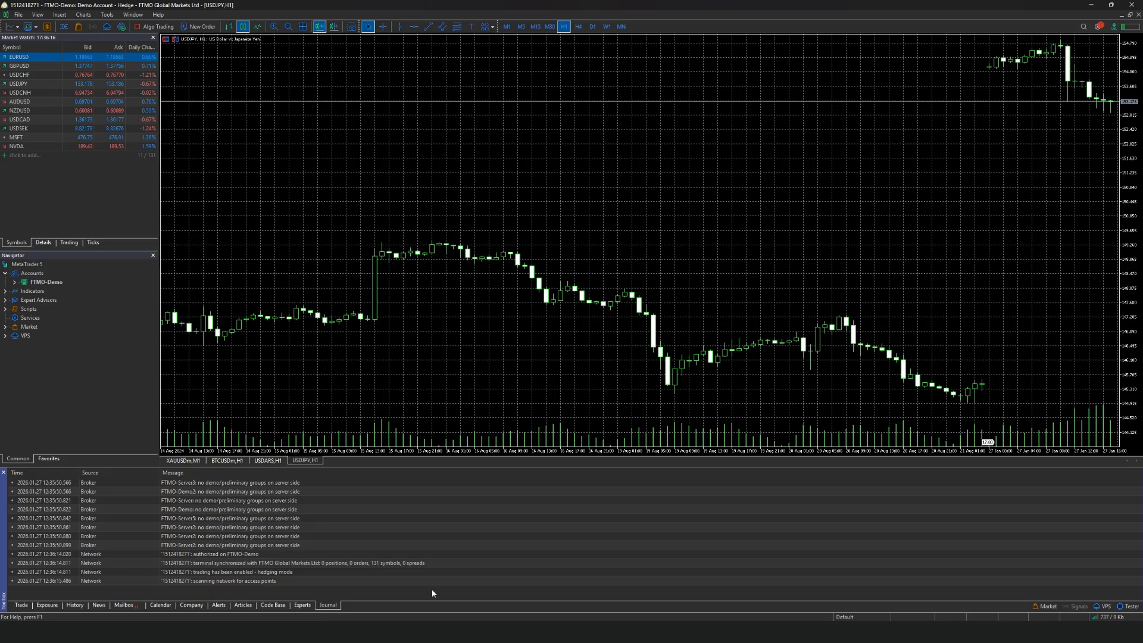
Switch to the TradeAdapter site, open the MT5 setup instructions and download TradeAdapter for MT5 (v1.069) - Beta
key("alt+Tab")
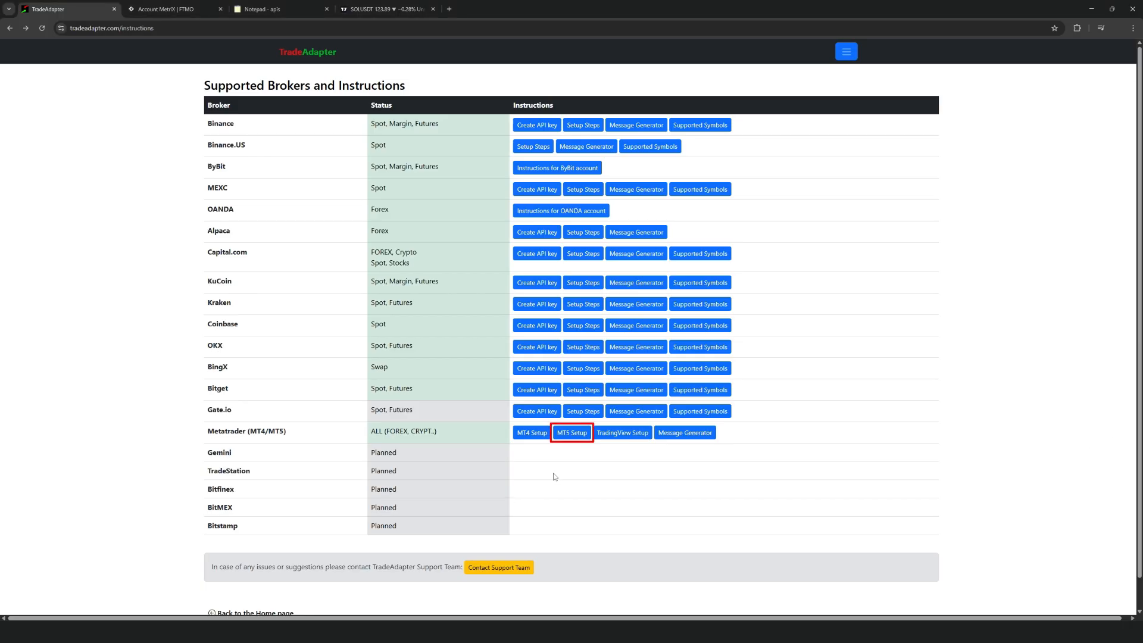
left_click(572, 432)
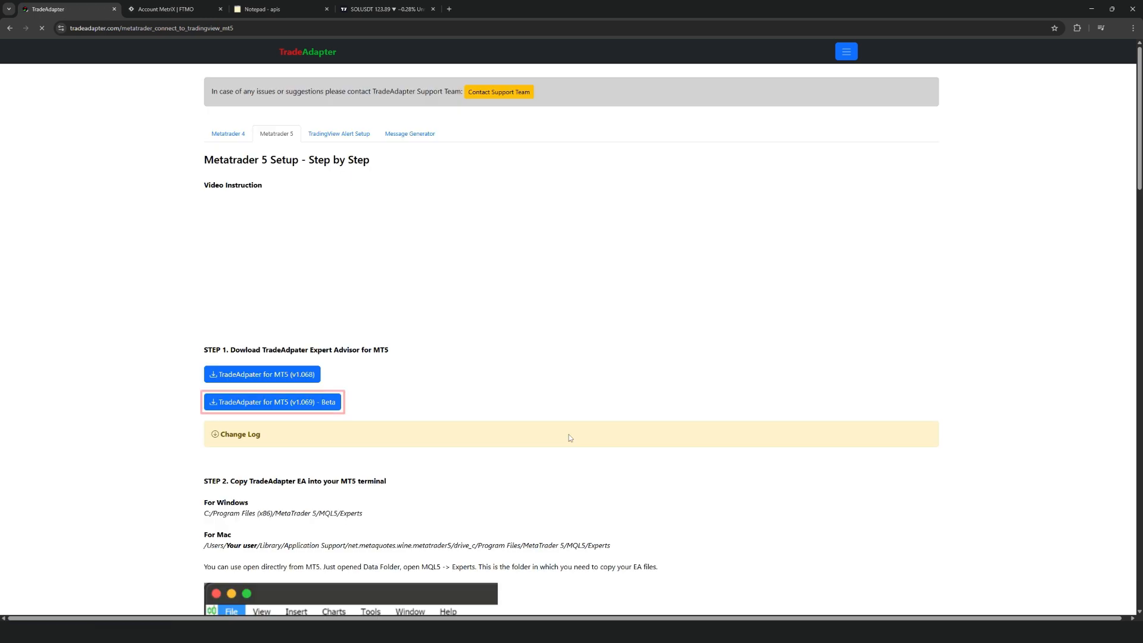
left_click(321, 404)
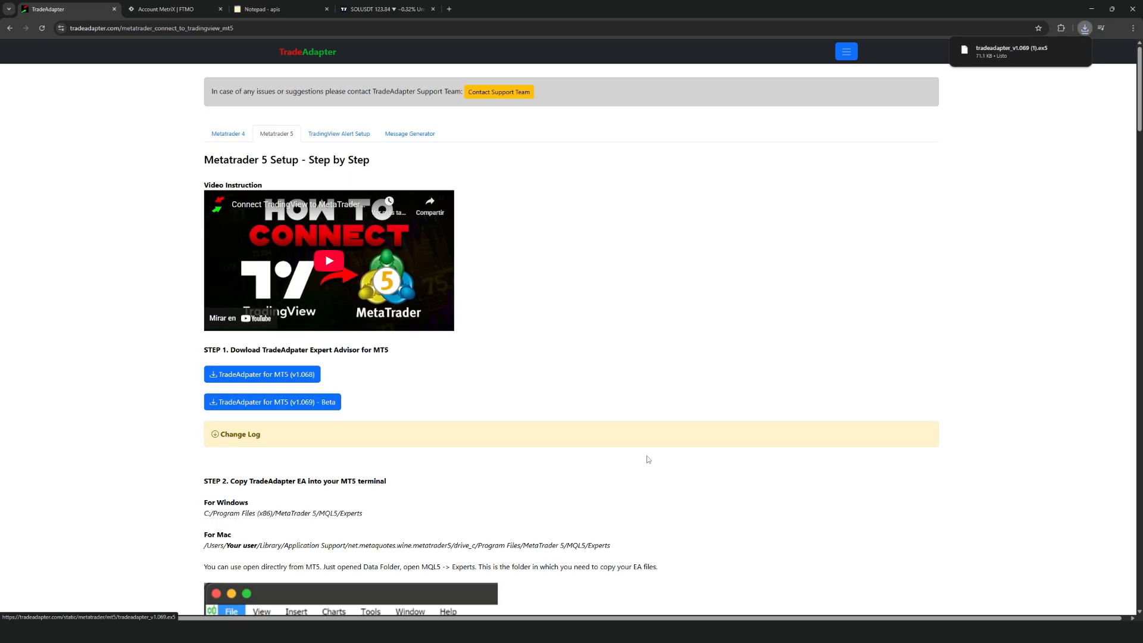
Back in MetaTrader 5, open the terminal's data folder, go to MQL5\Experts\Advisors, and close the folder window
left_click(646, 630)
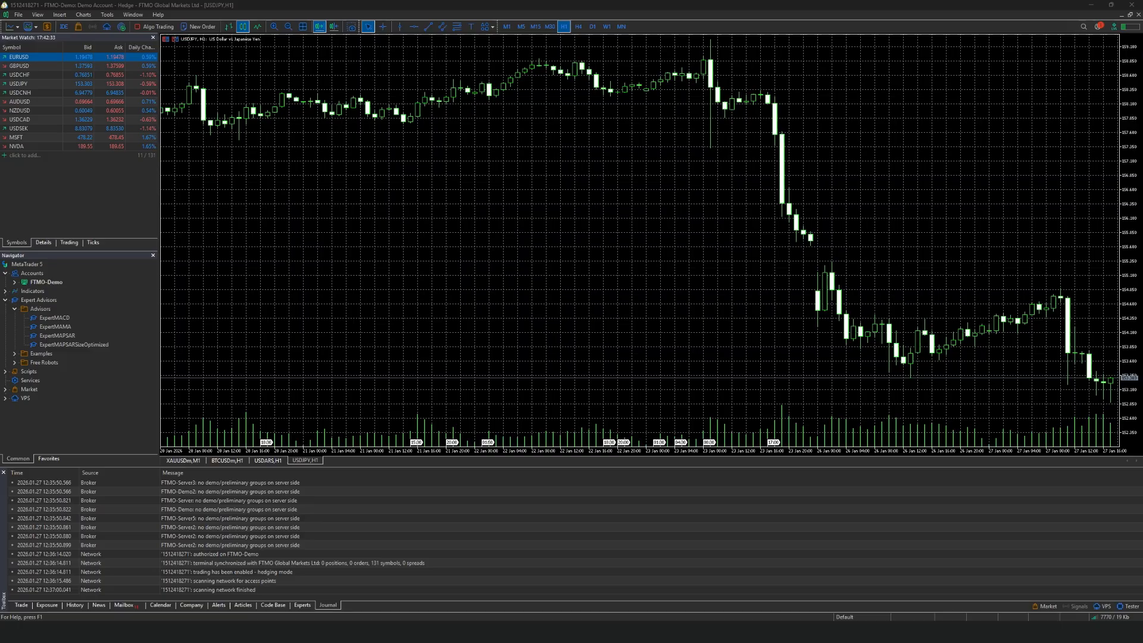
left_click(19, 15)
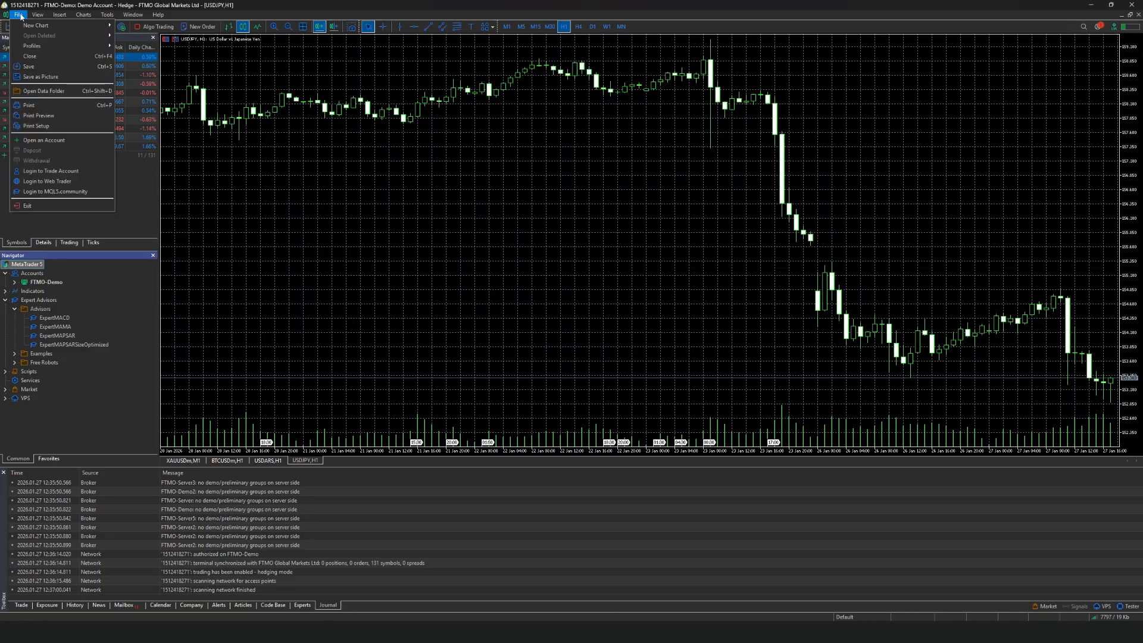
left_click(78, 92)
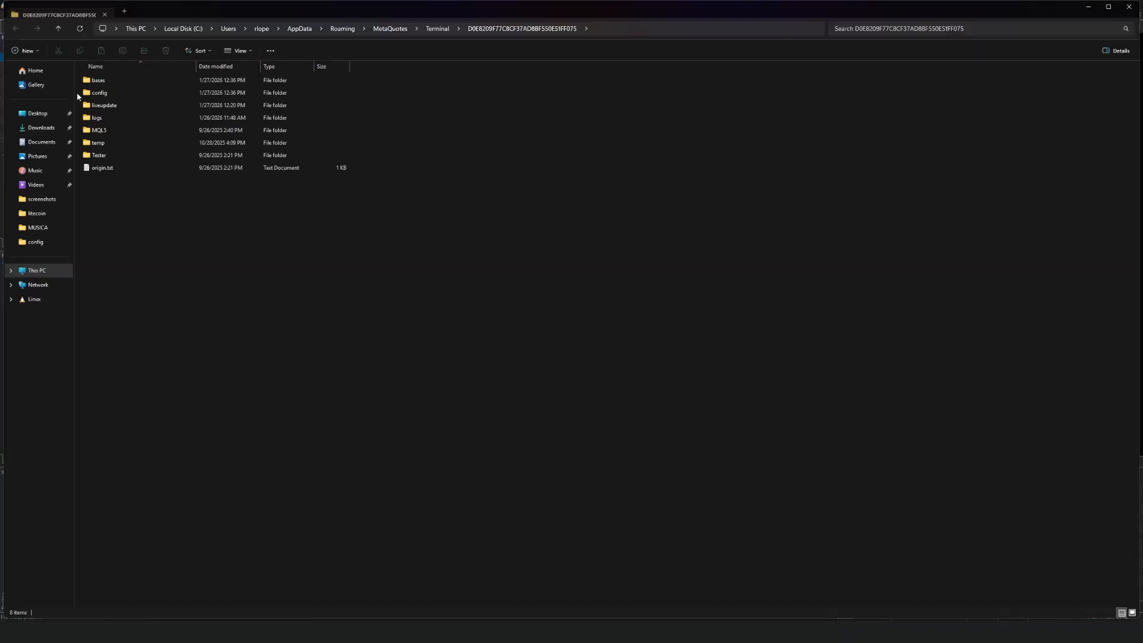
left_click_drag(394, 13, 405, 144)
left_click_drag(1122, 225, 687, 225)
left_click_drag(483, 142, 720, 118)
left_click(338, 243)
double_click(337, 241)
double_click(334, 189)
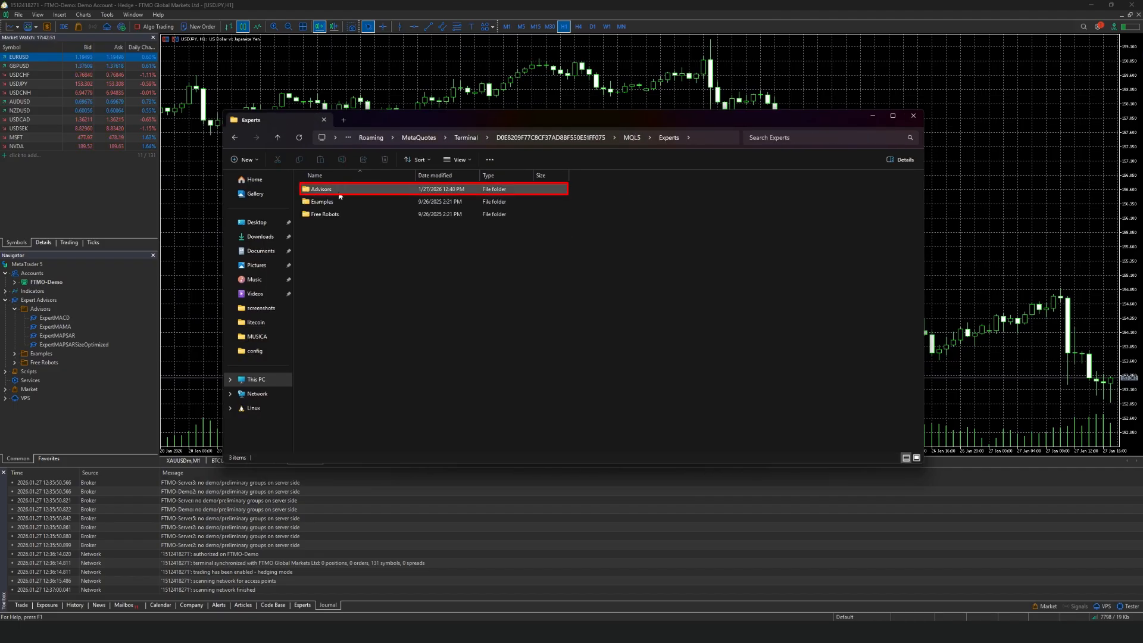
double_click(337, 190)
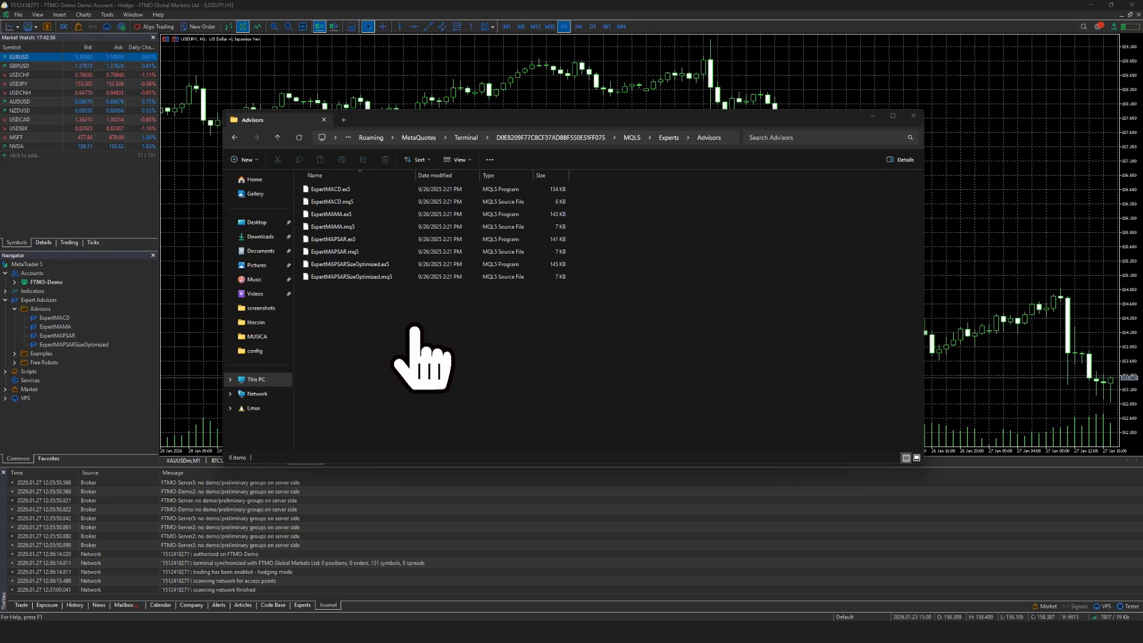
left_click(914, 115)
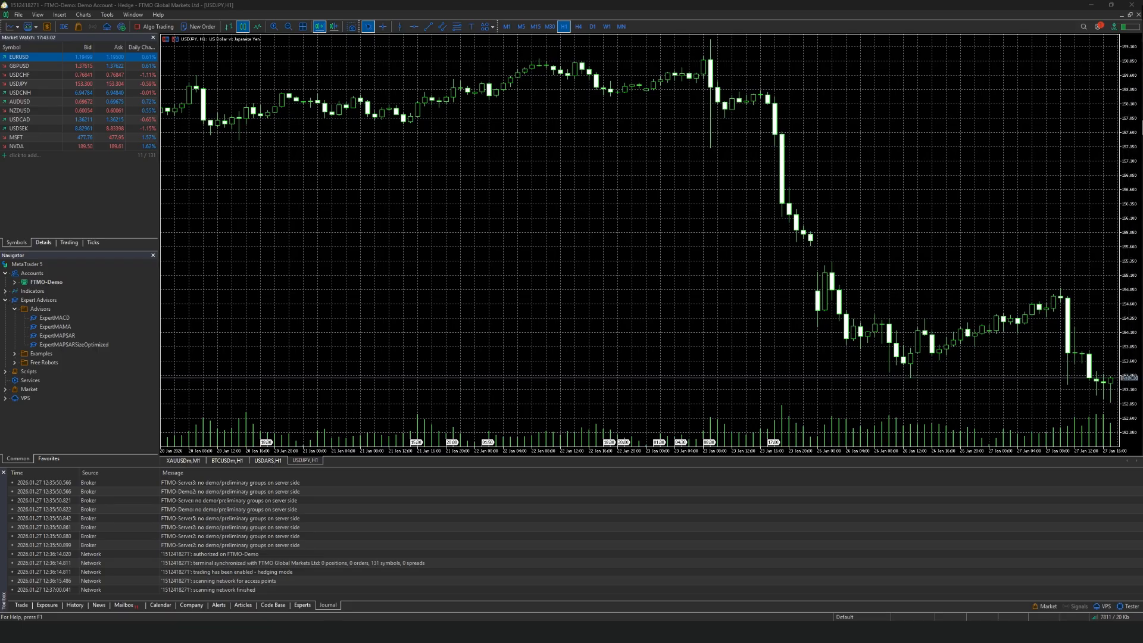
left_click(27, 264)
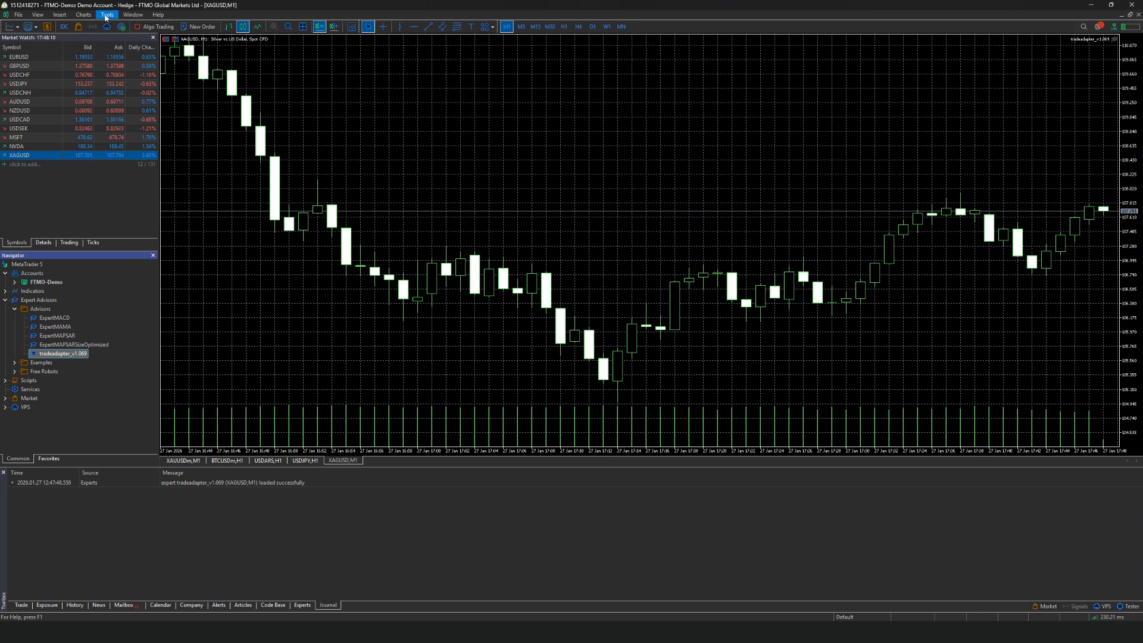
In the Expert Advisors options, enable algorithmic trading and allow WebRequest for listed URLs
left_click(106, 16)
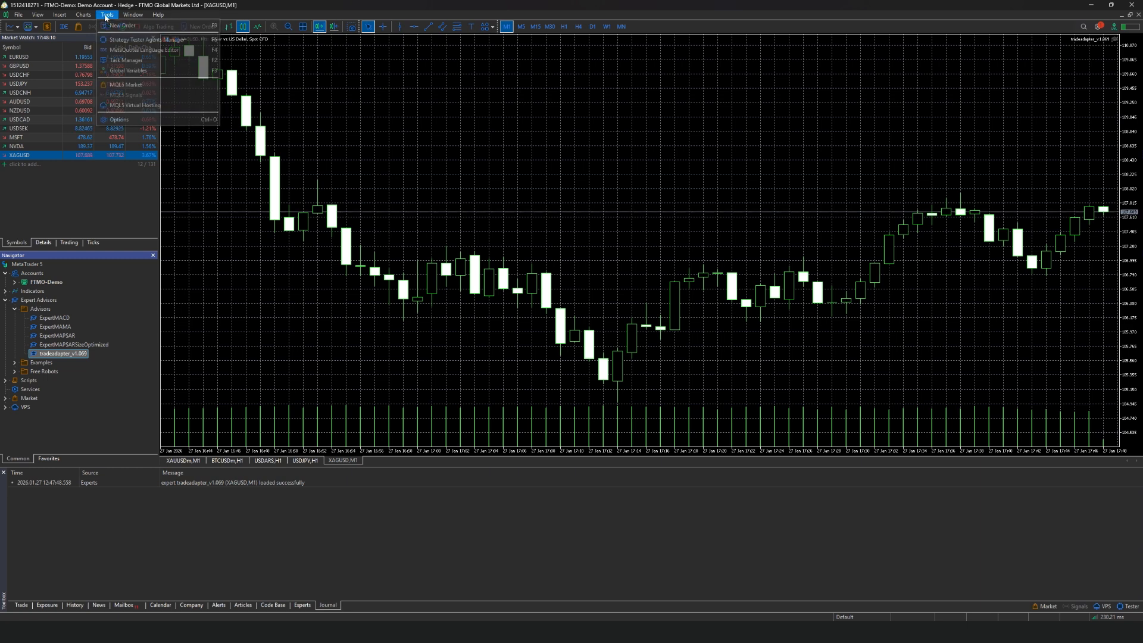
left_click(138, 121)
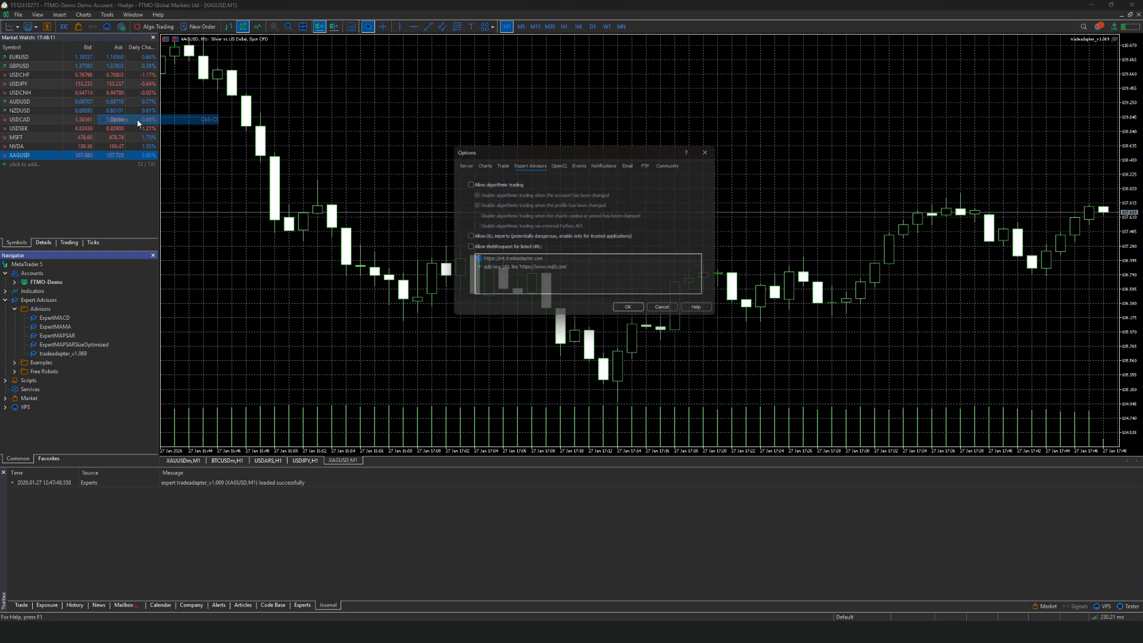
left_click(484, 186)
left_click(523, 253)
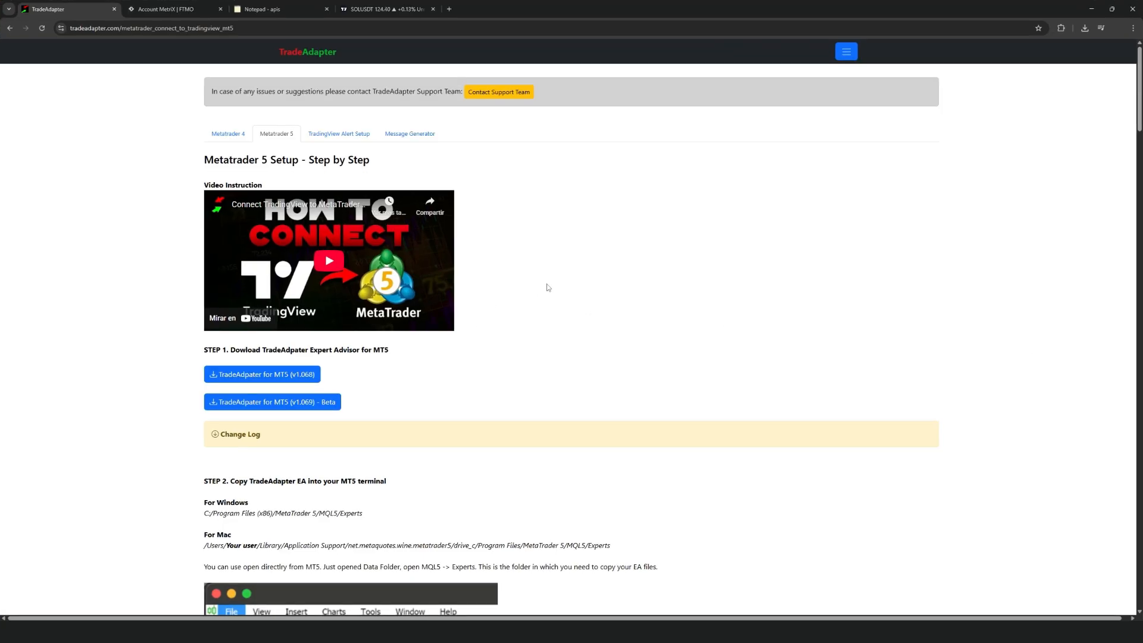
scroll(549, 287, "down", 20)
scroll(616, 349, "down", 15)
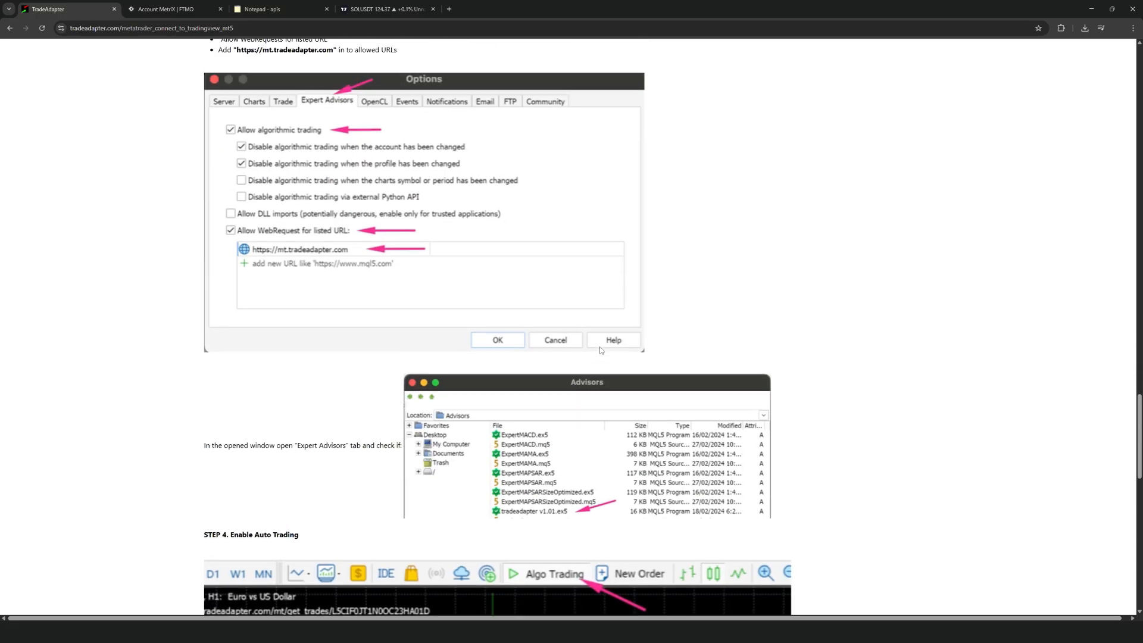
scroll(601, 350, "up", 2)
left_click_drag(237, 174, 333, 173)
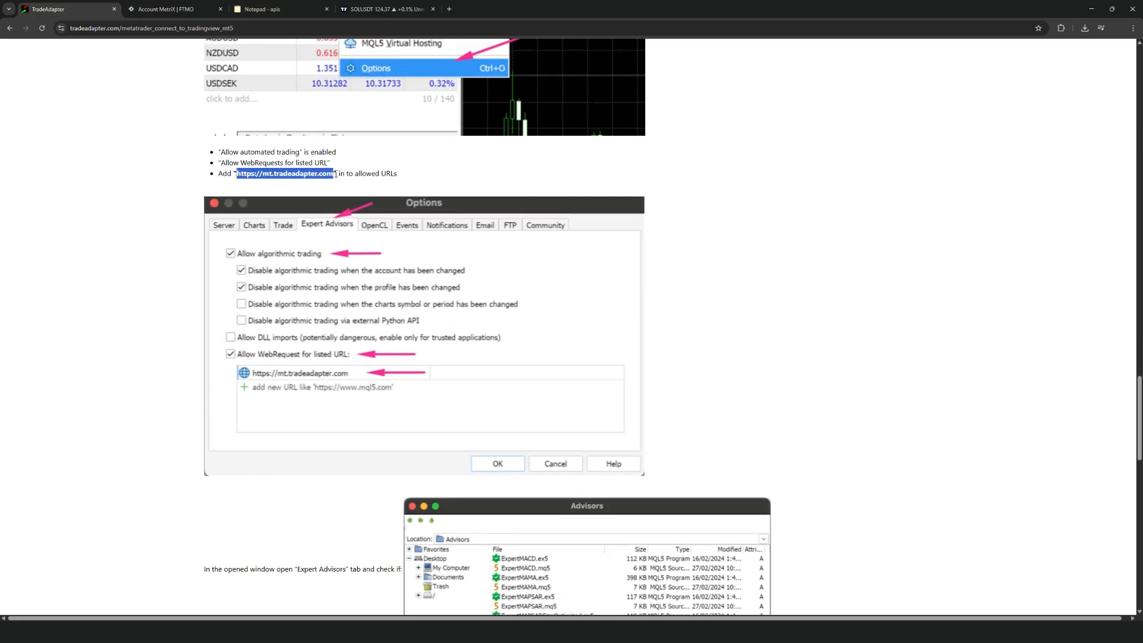
left_click(1092, 9)
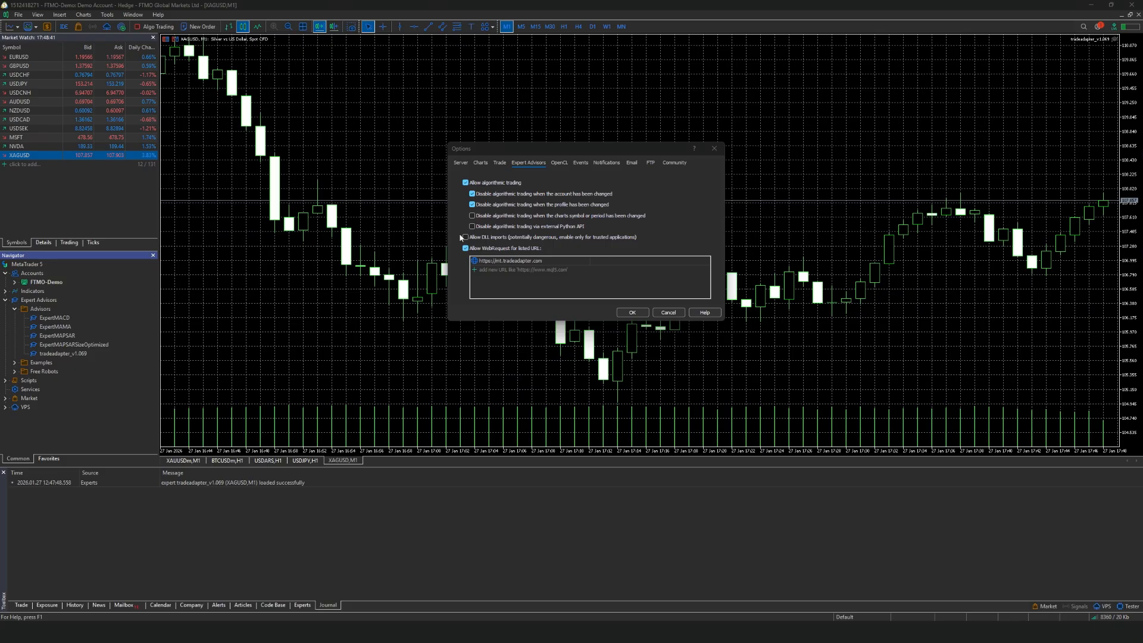
left_click(512, 260)
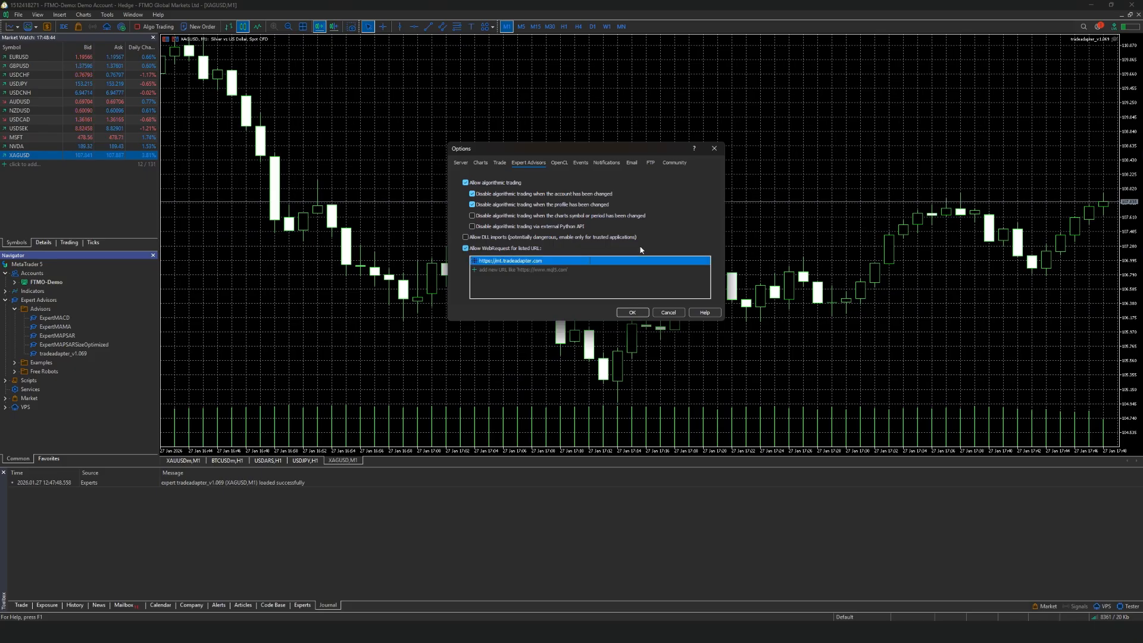
left_click(632, 312)
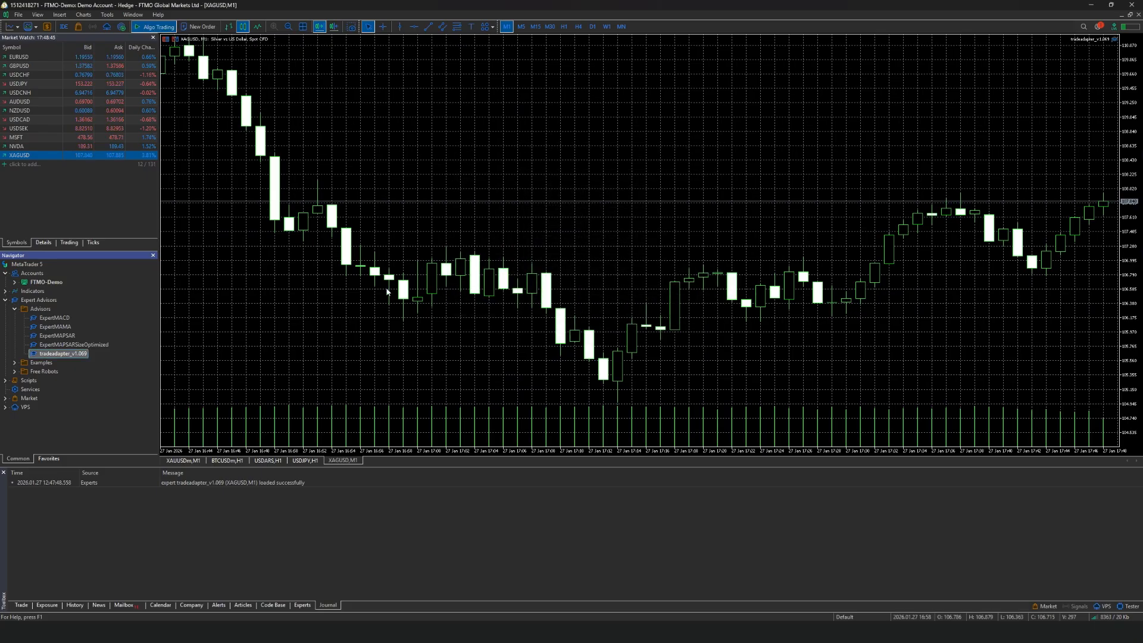
left_click(397, 514)
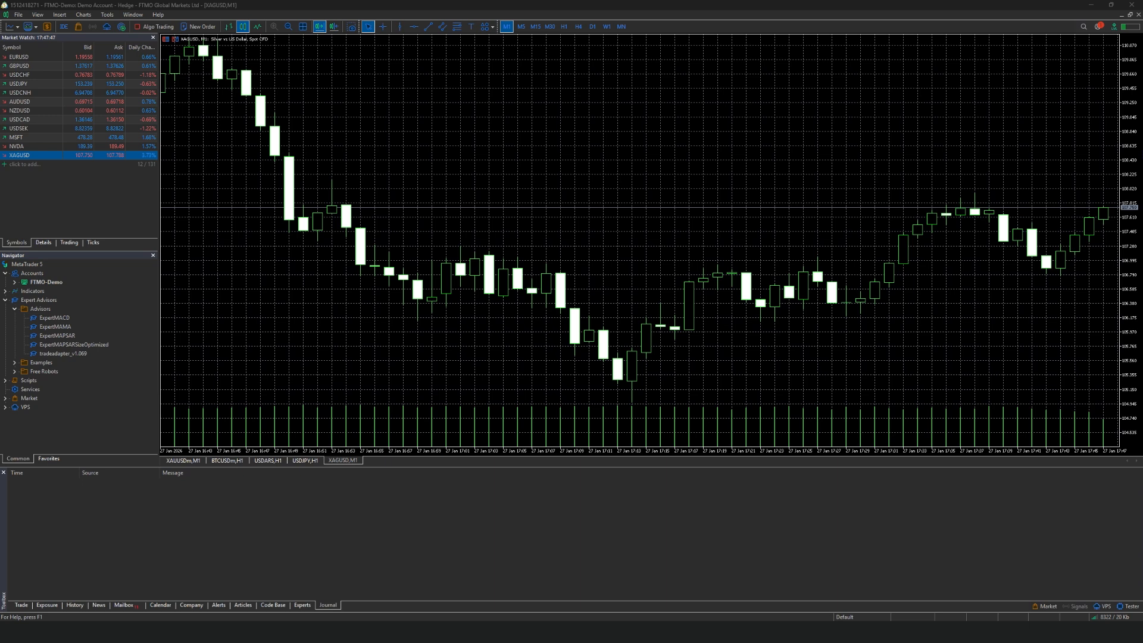
Attach the tradeadapter_v1.069 expert advisor to the XAGUSD chart and paste the API key from the TradeAdapter profile into TradeAdapter_API
double_click(64, 354)
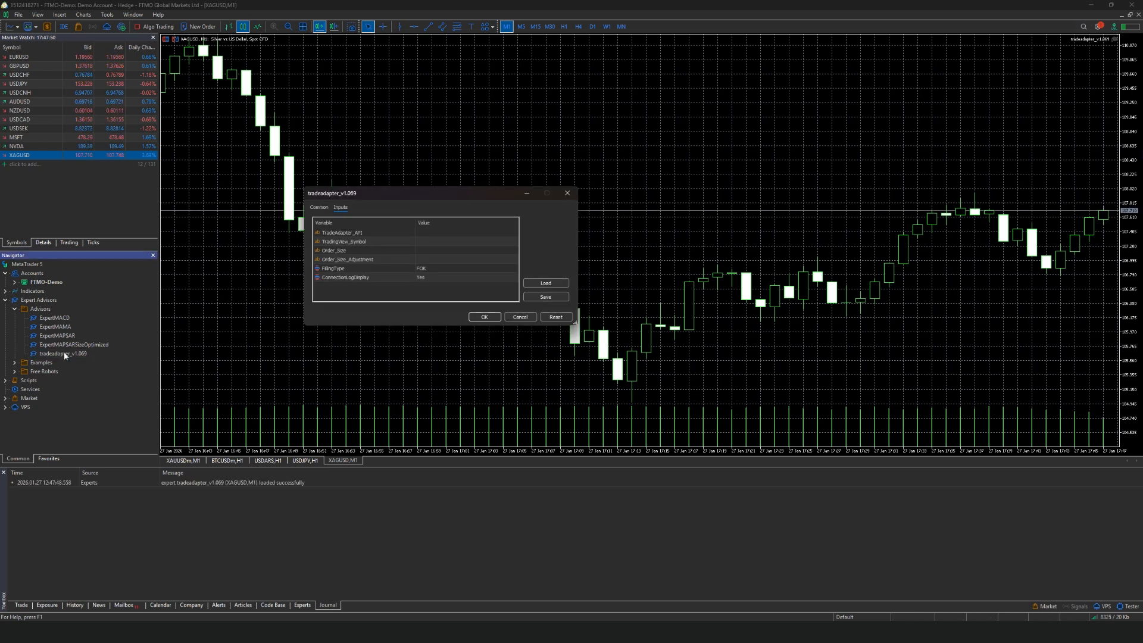
left_click_drag(436, 198, 575, 204)
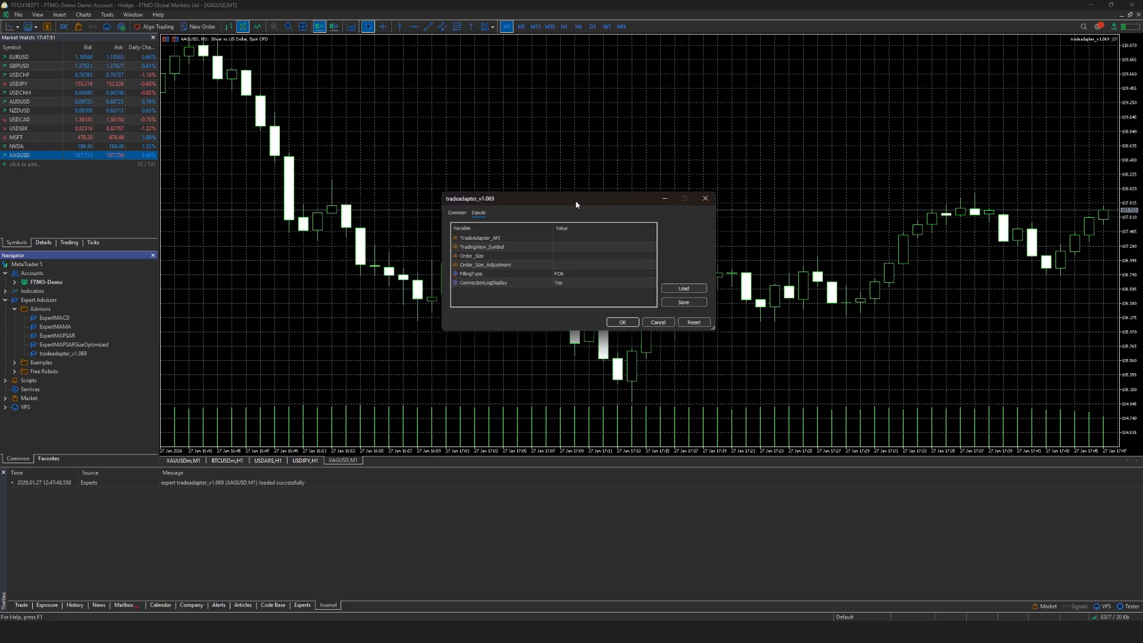
double_click(564, 238)
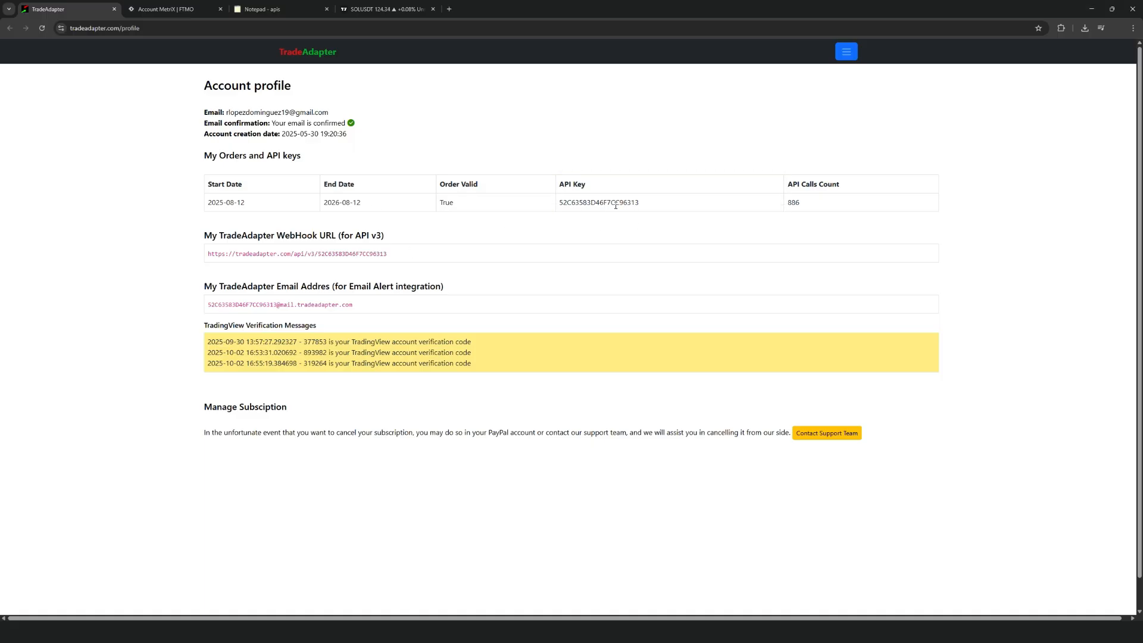
double_click(616, 203)
key("ctrl+c")
left_click(1092, 9)
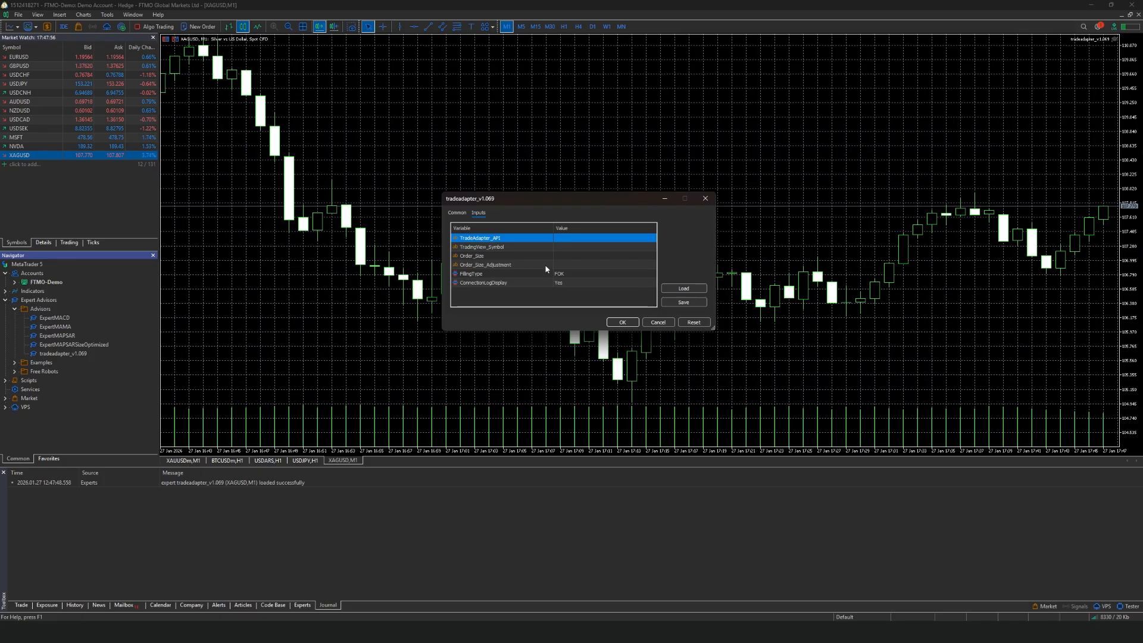
double_click(572, 239)
key("ctrl+v")
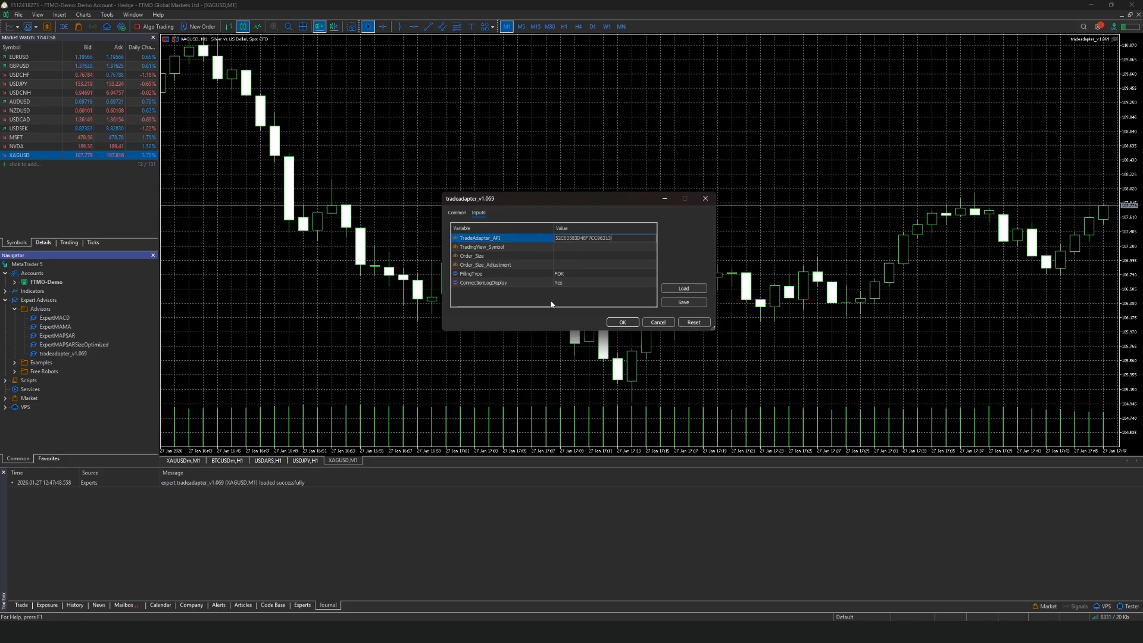
In the expert advisor inputs, set TradingView_Symbol to XAGUSD and Order_Size to 0.1
double_click(587, 249)
type("XAGUSD")
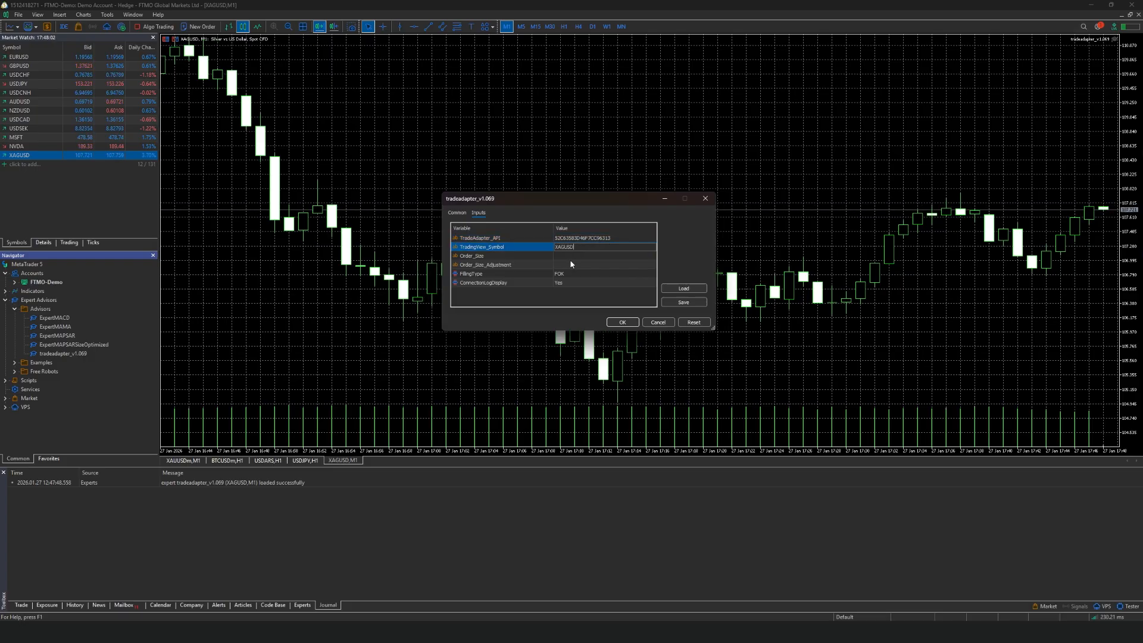
double_click(573, 256)
type("0.1")
left_click(538, 306)
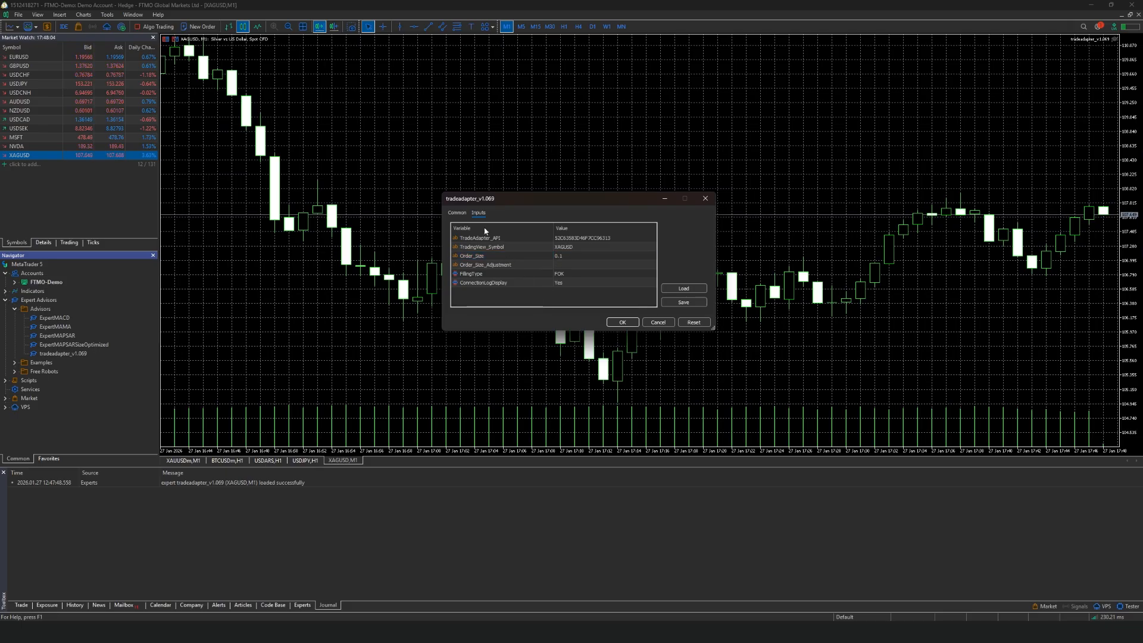
Allow algo trading for tradeadapter_v1.069 and confirm its settings
left_click(456, 213)
left_click(509, 303)
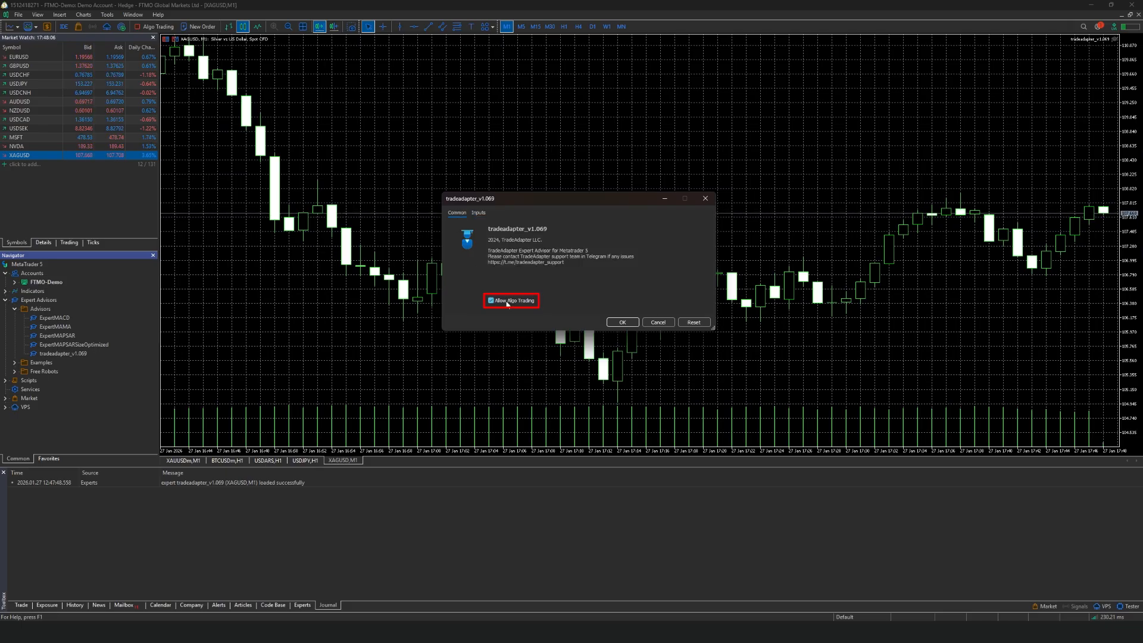
left_click(611, 322)
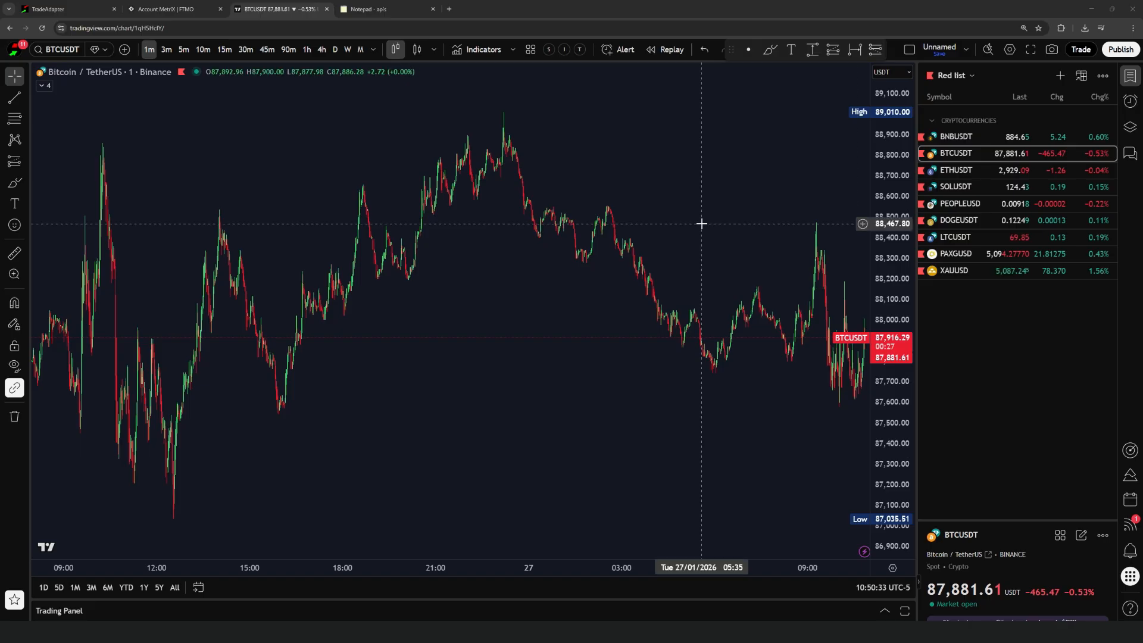
In TradingView, search for XAGUSD and switch the BTCUSDT chart to OANDA's Silver symbol
left_click(57, 49)
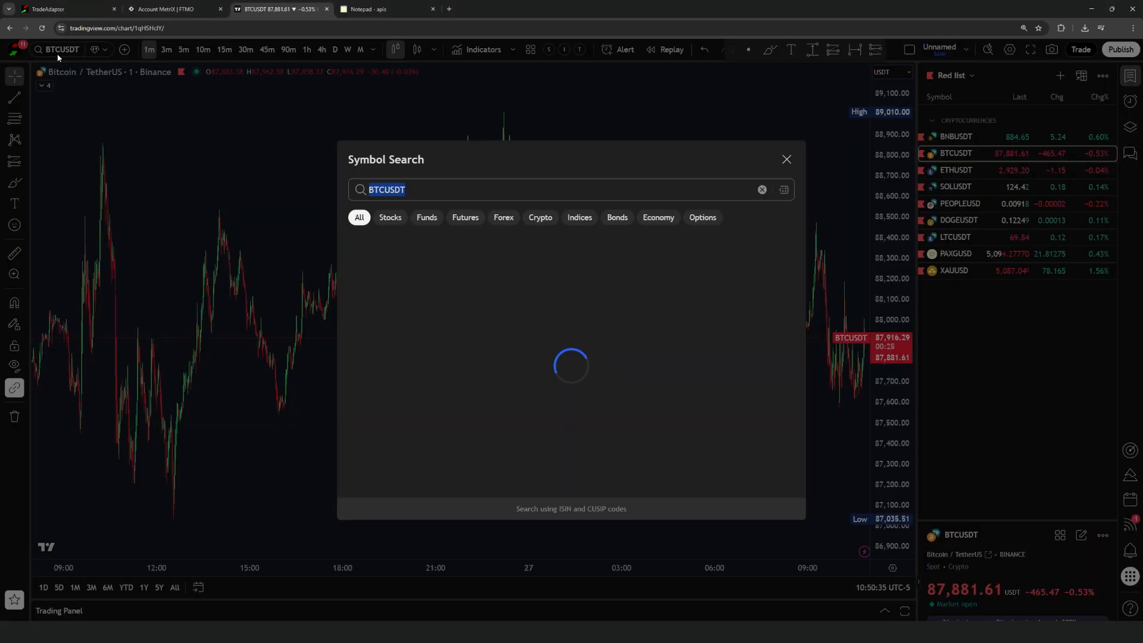
left_click(420, 185)
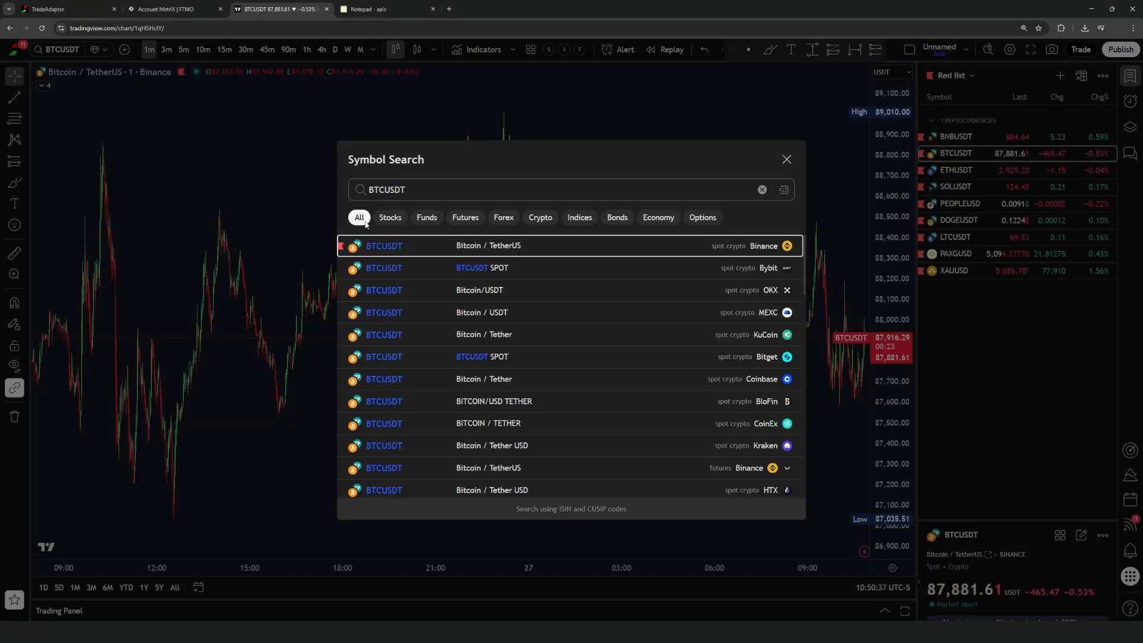
left_click_drag(420, 185, 298, 177)
type("XAG")
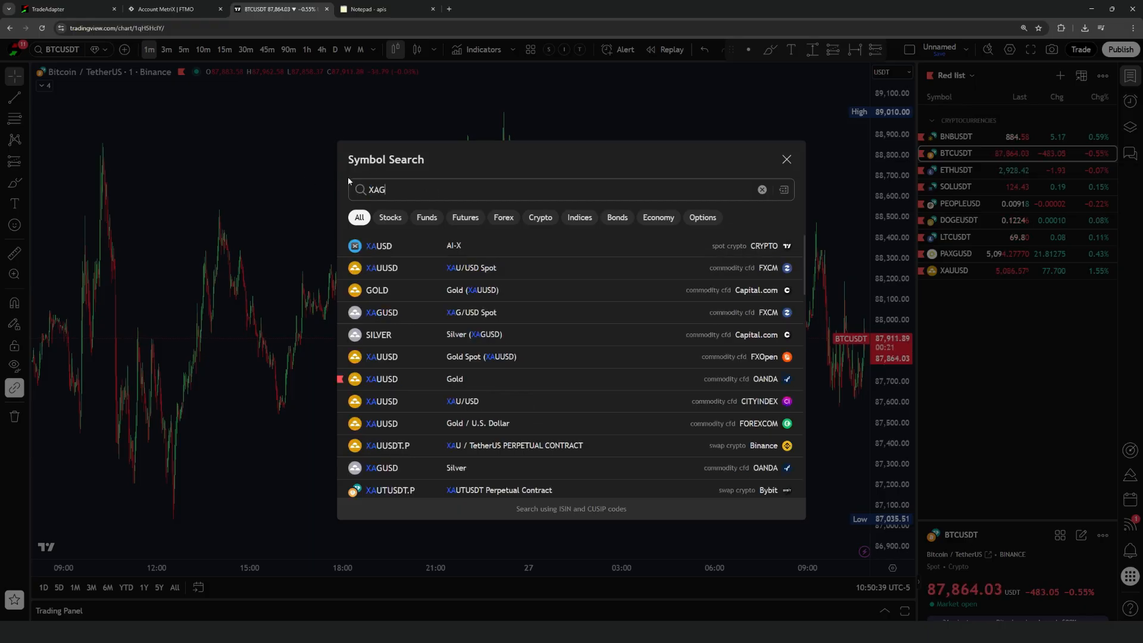
type("USD")
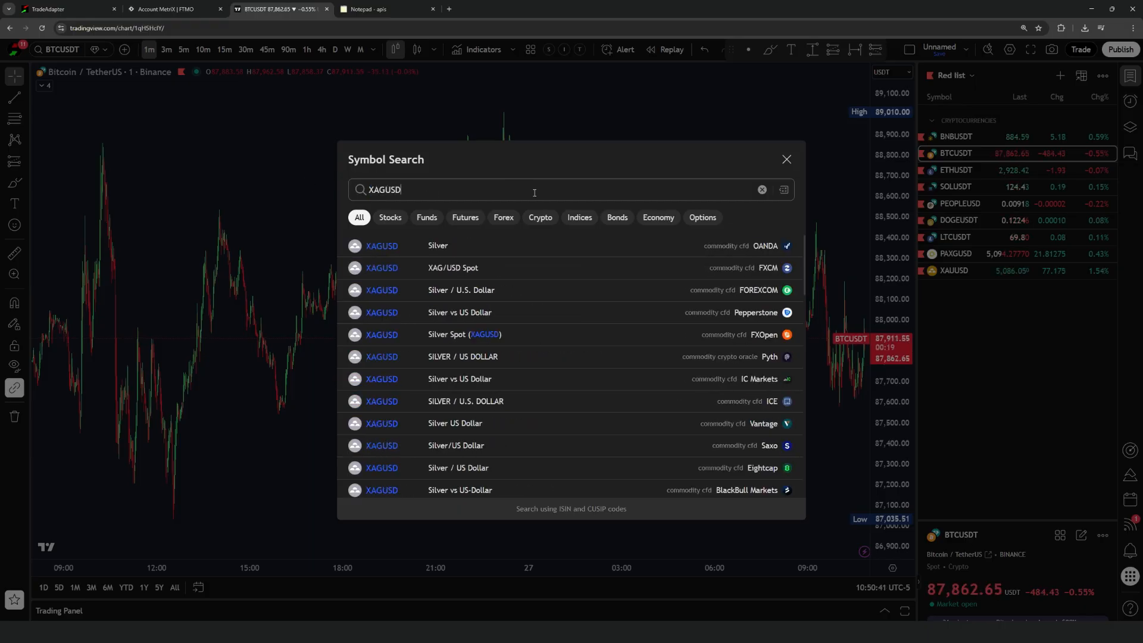
left_click(567, 249)
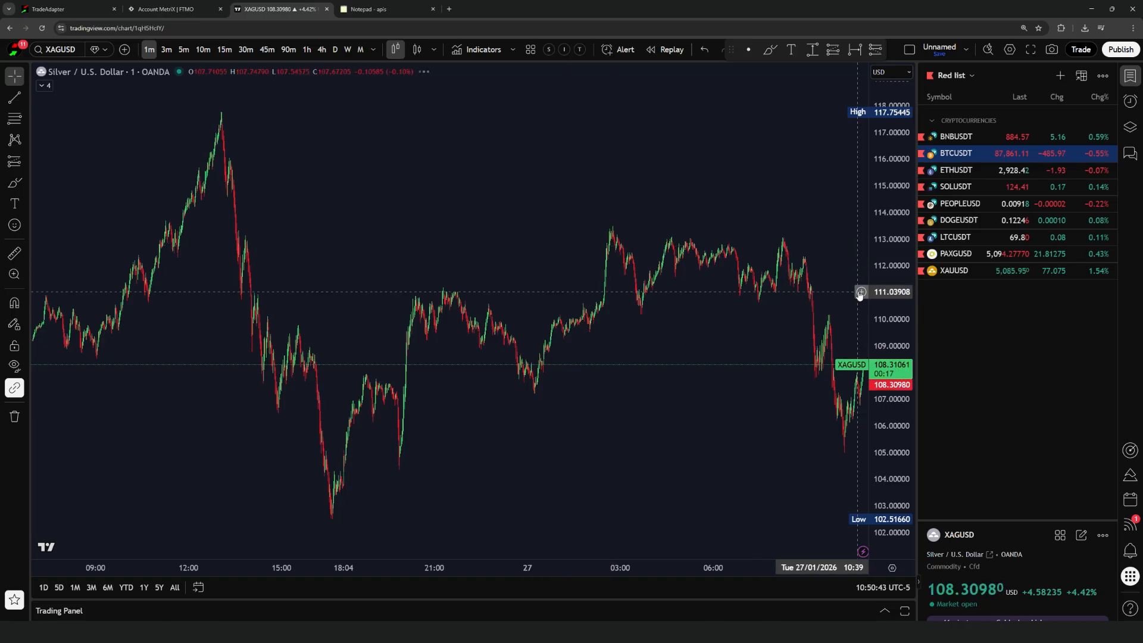
Search the indicators for Halftrend and add everget's HalfTrend to the XAGUSD chart
scroll(700, 276, "up", 5)
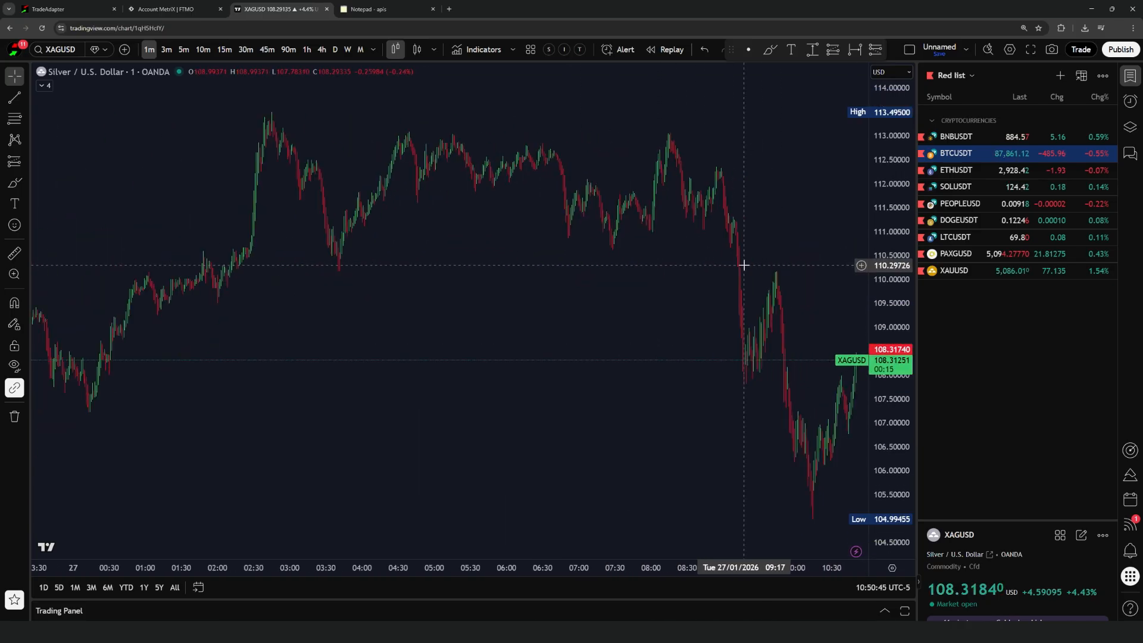
mouse_move(787, 251)
left_mouse_down()
mouse_move(683, 243)
mouse_move(704, 243)
left_mouse_up()
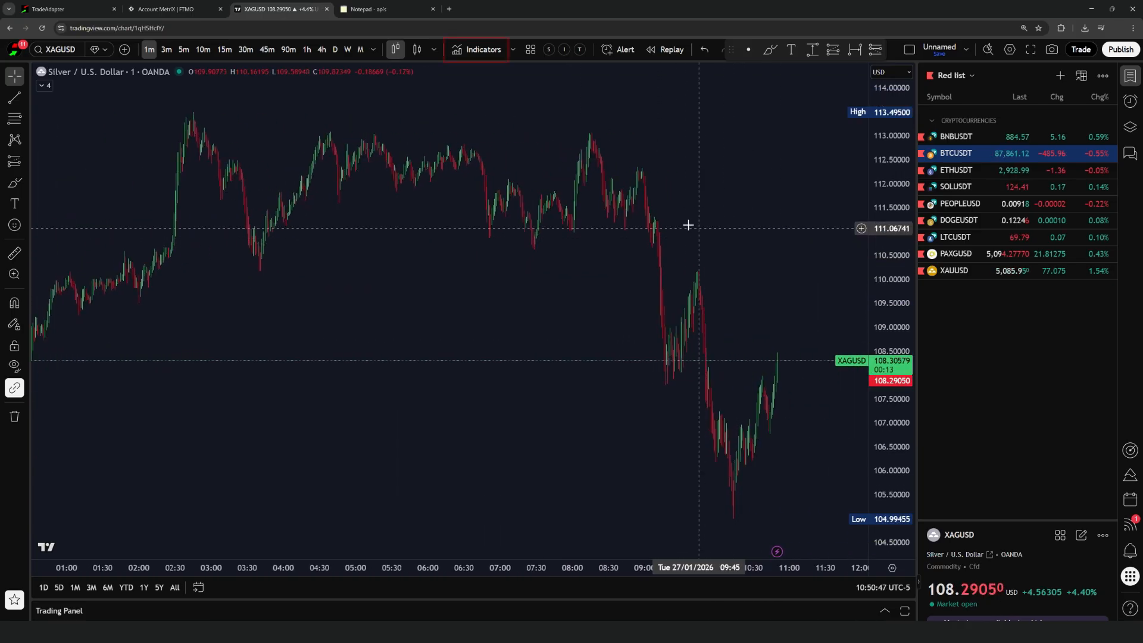
left_click(482, 51)
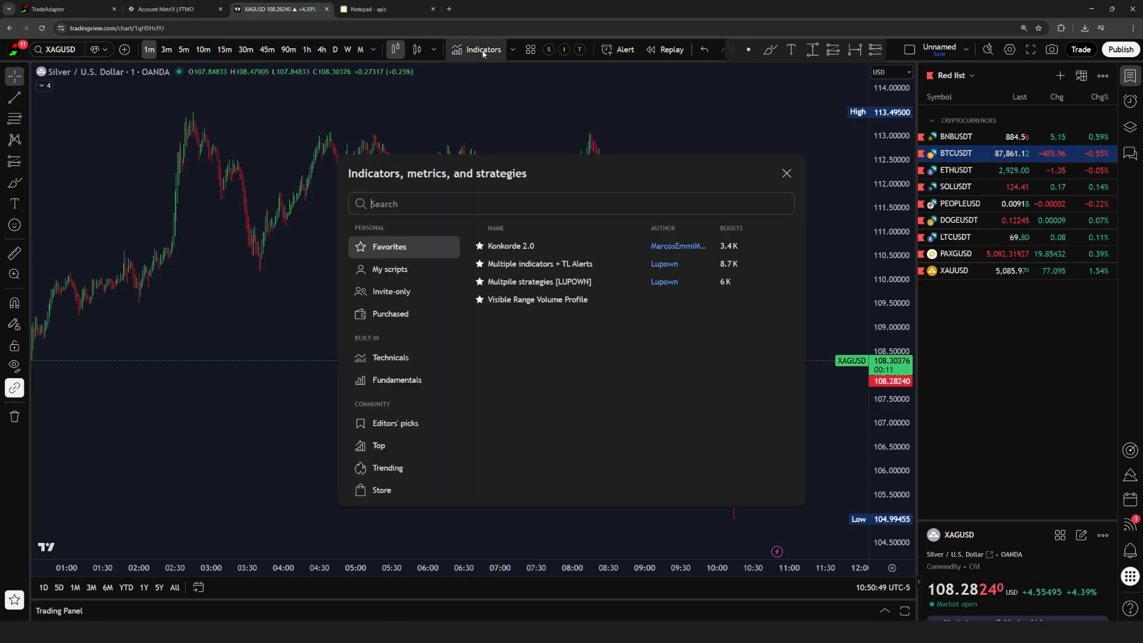
type("Halftrend")
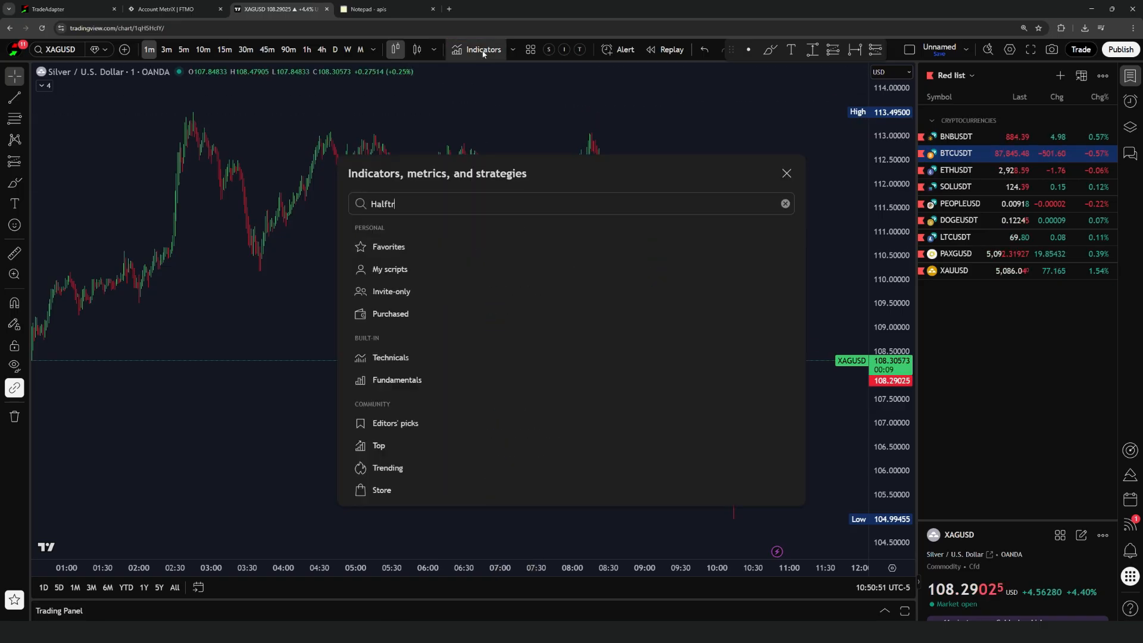
left_click(605, 241)
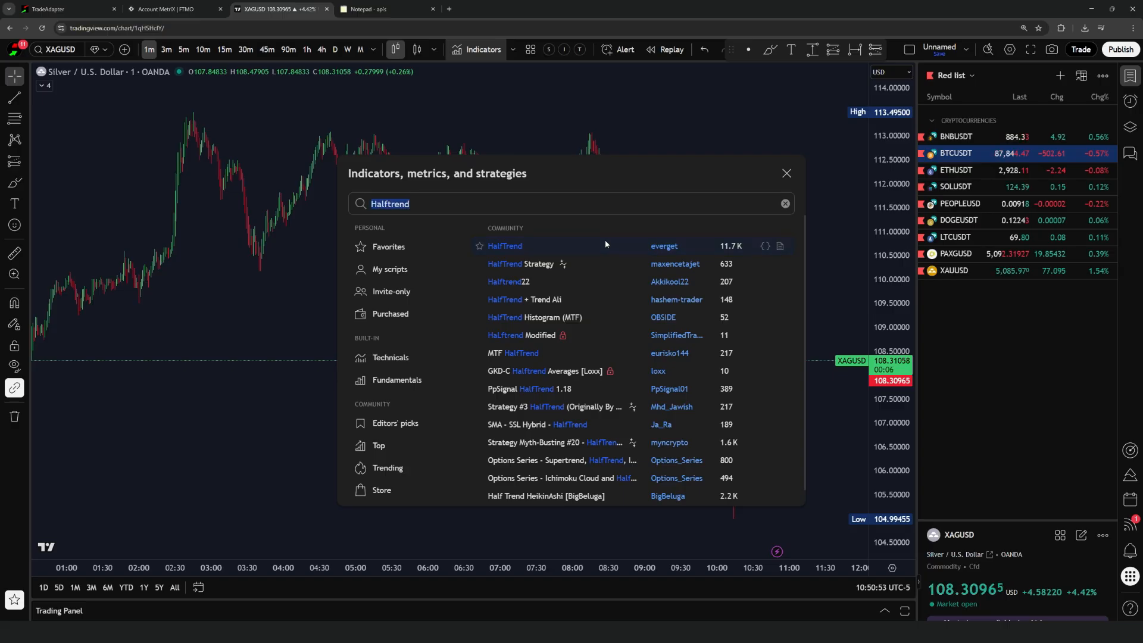
left_click(786, 173)
left_click_drag(800, 203, 752, 203)
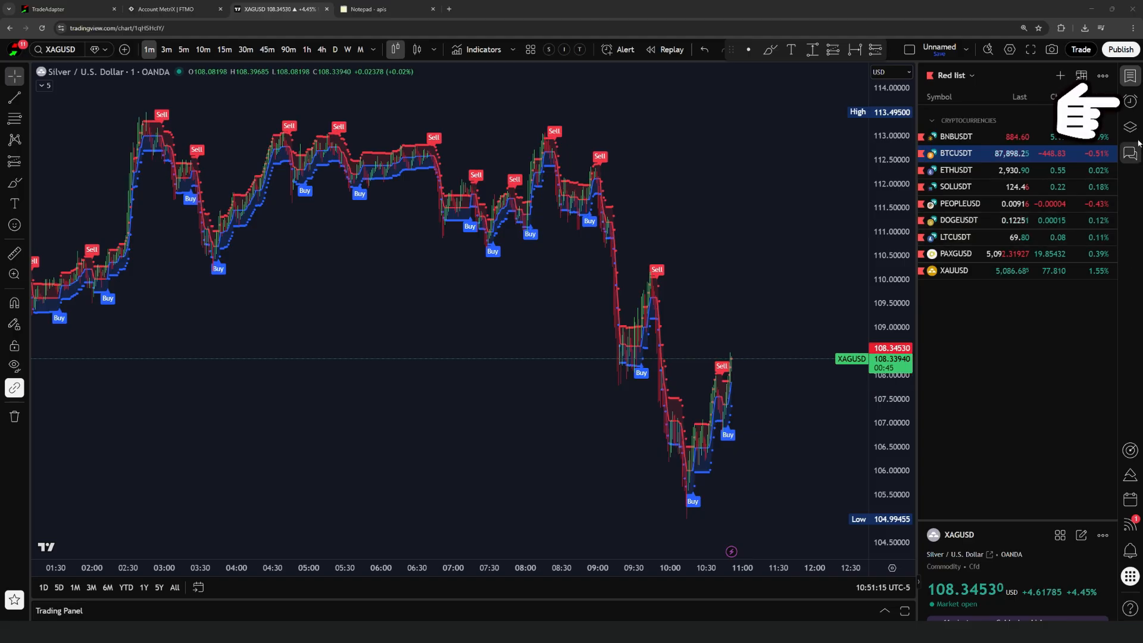
Start a new XAGUSD alert with HalfTrend (2, 2) as its condition and name it XAGUSD-FTMO
left_click(1131, 102)
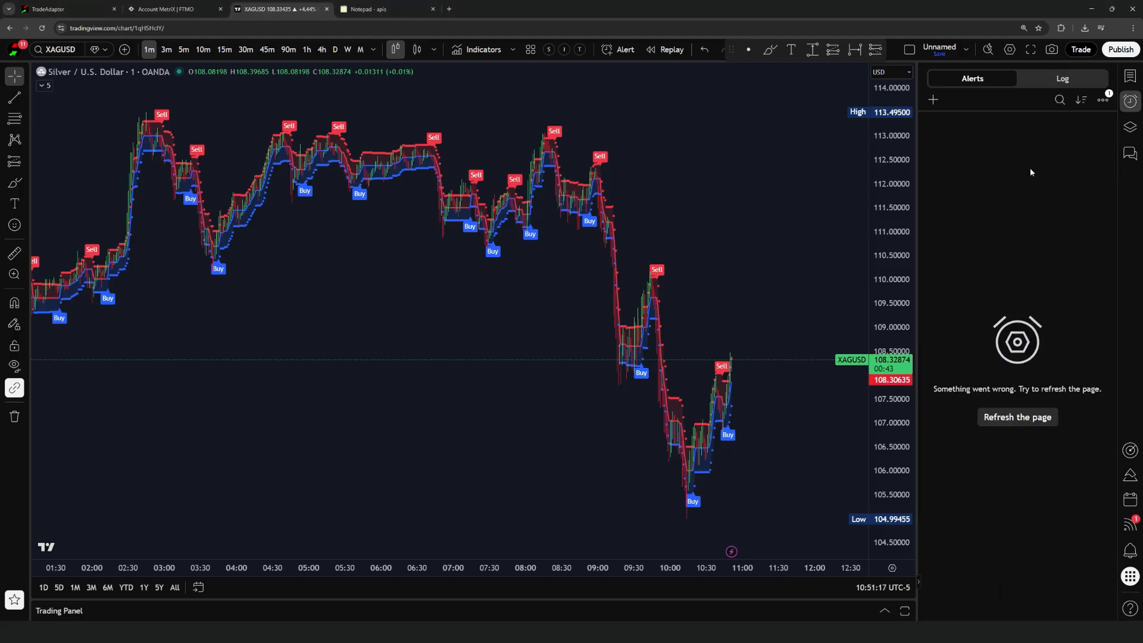
left_click(933, 100)
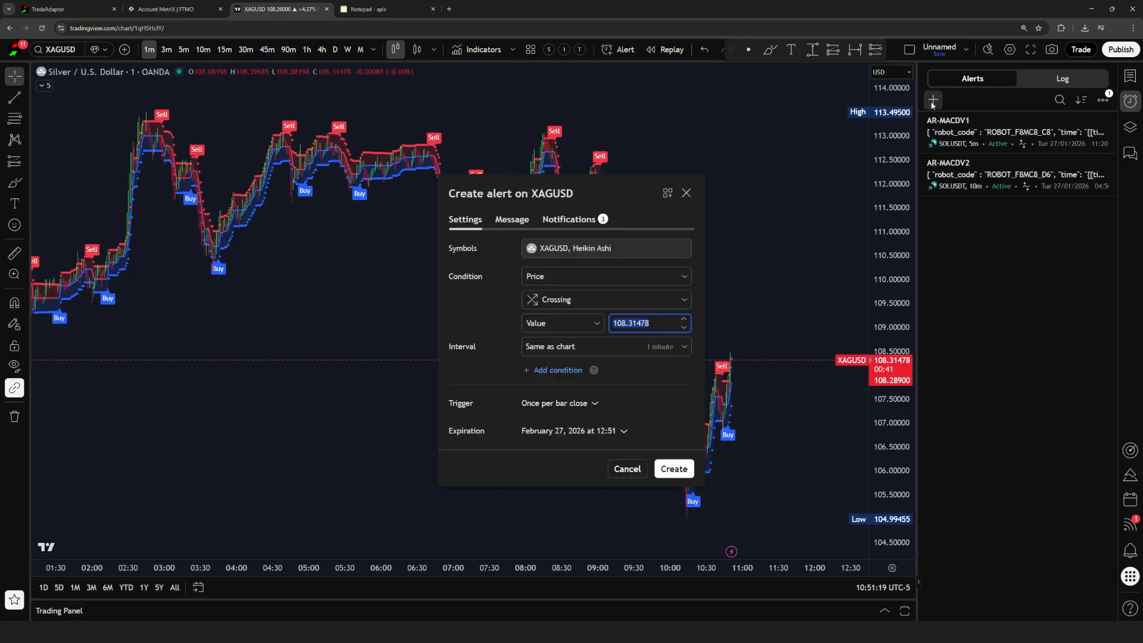
left_click(564, 277)
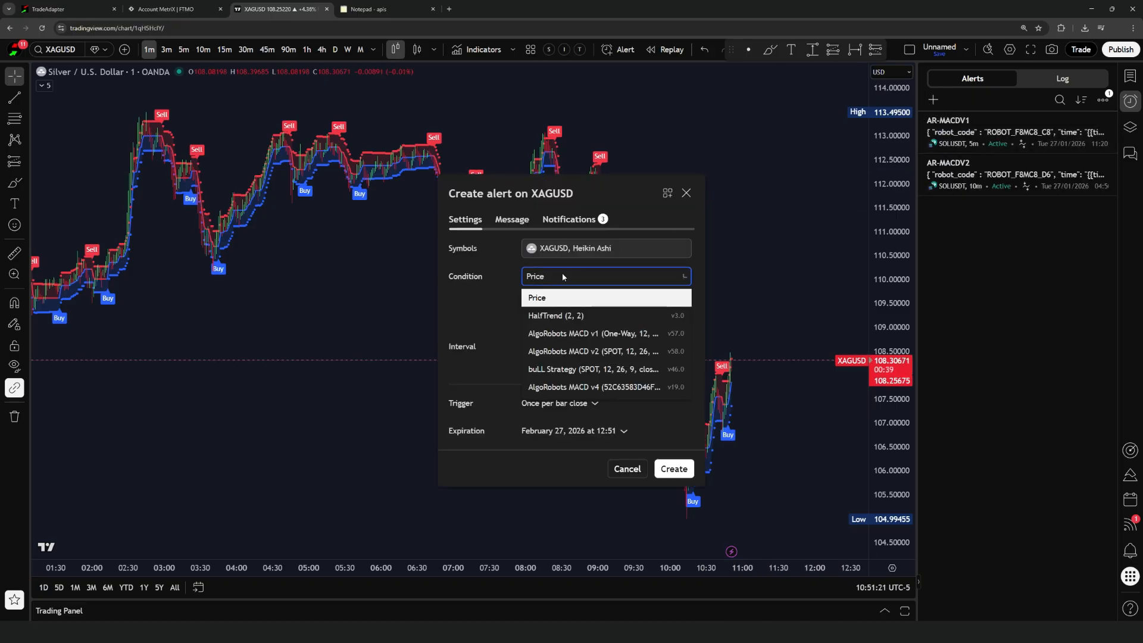
left_click(572, 315)
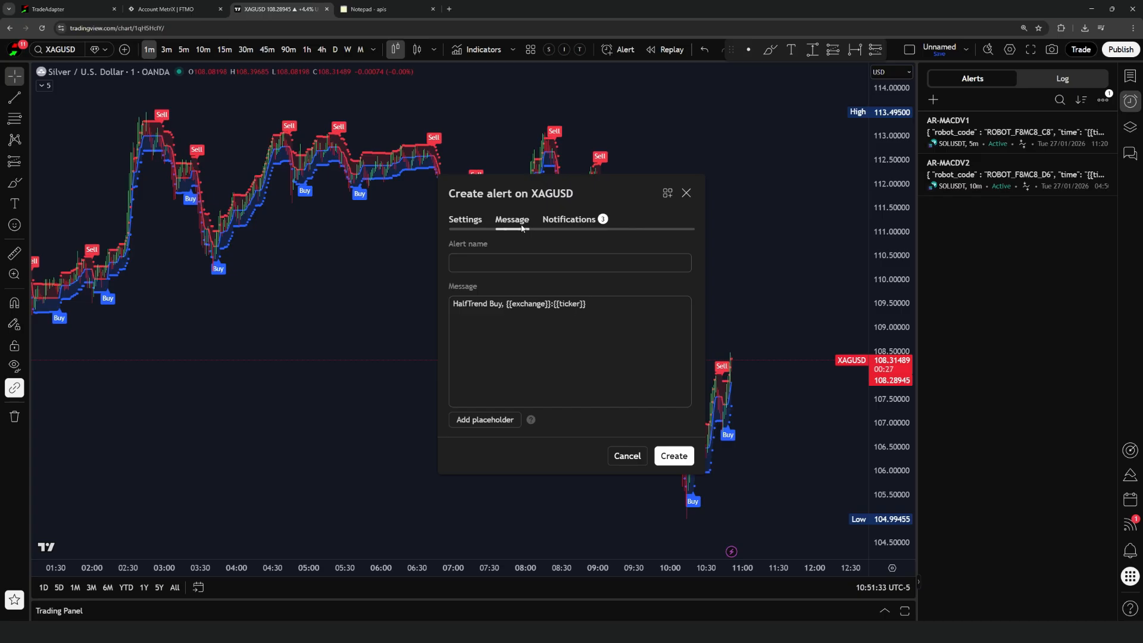
left_click(553, 265)
type("XAGUSD-FTMO")
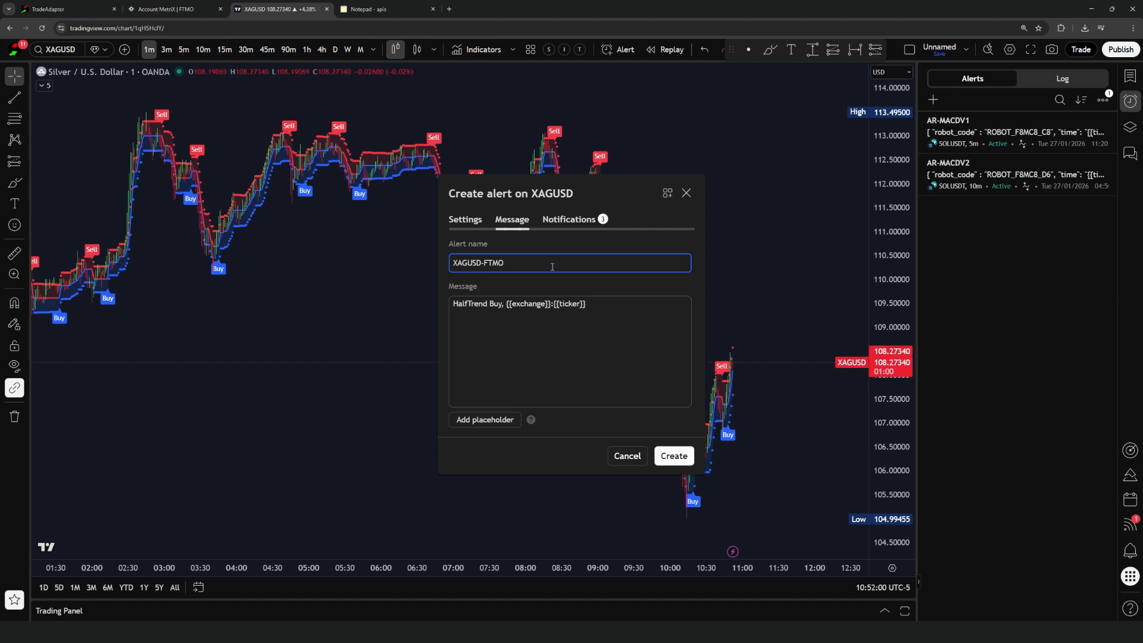
On the TradeAdapter site, open the Metatrader (MT4/MT5) Message Generator in its For Indicator version
left_click(54, 5)
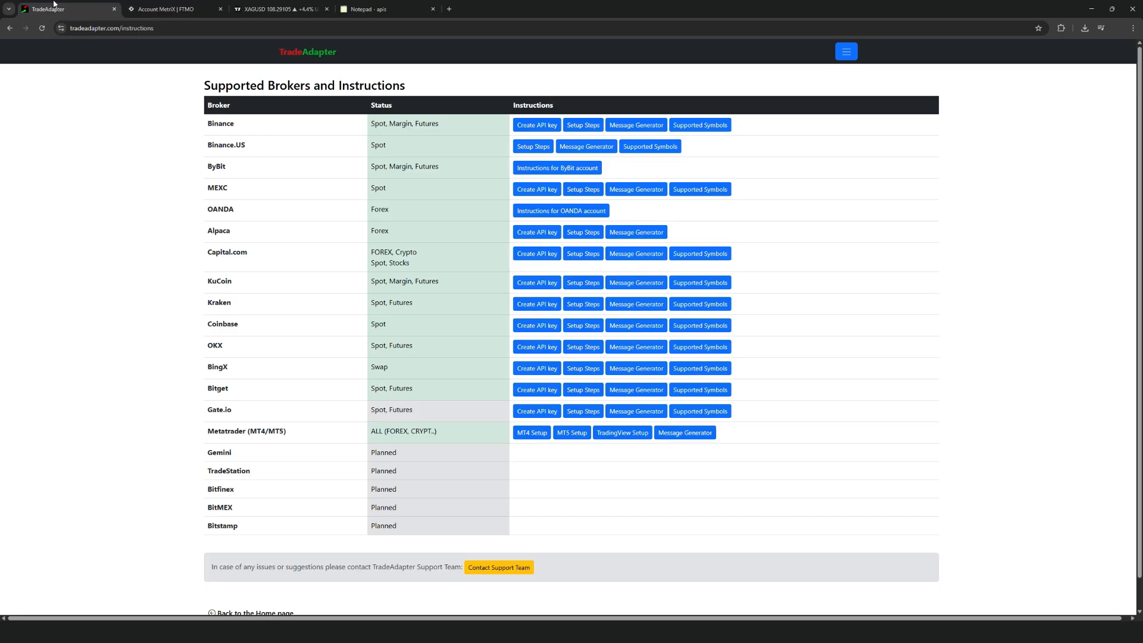
left_click_drag(205, 430, 454, 433)
left_click(455, 437)
left_click(684, 433)
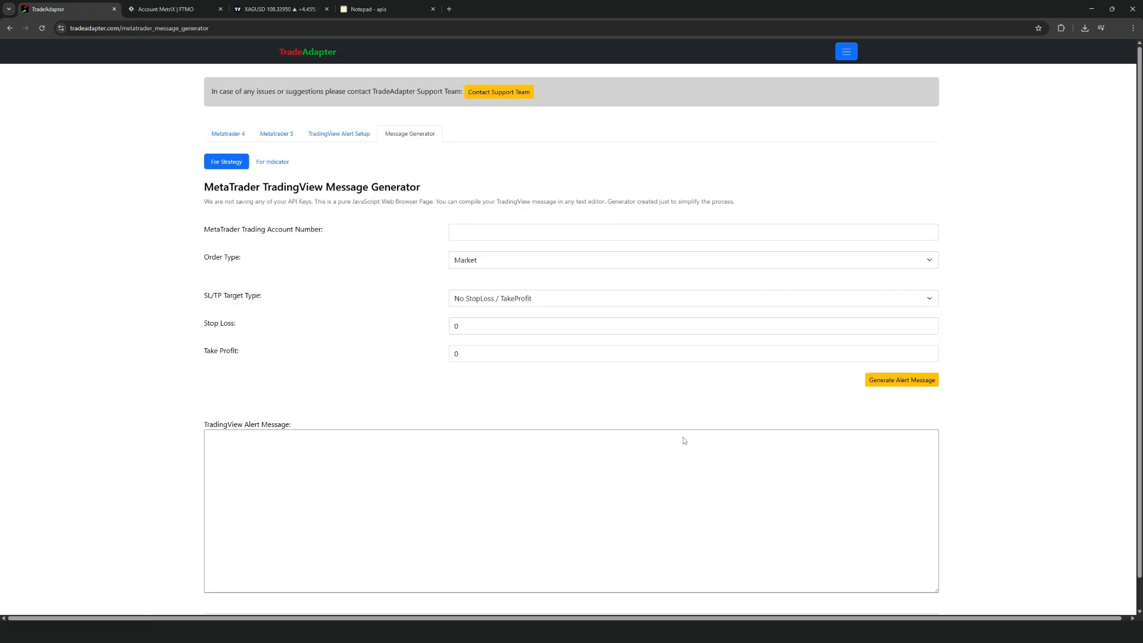
left_click(271, 166)
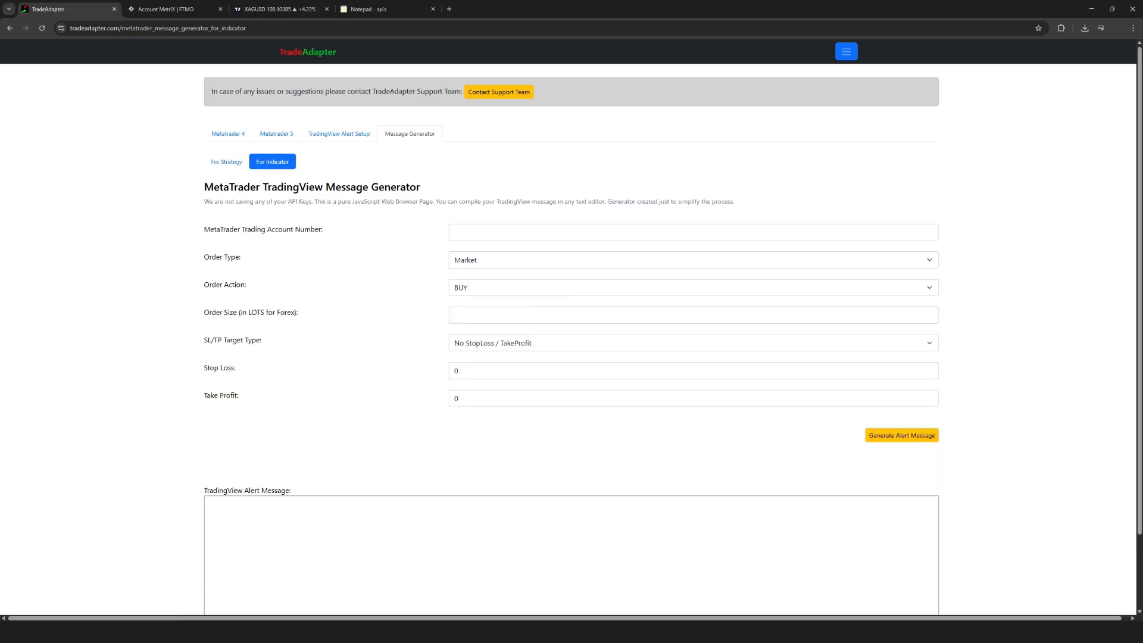
Enter the MetaTrader trading account number and an order size of 0.1 lots, generate the BUY market alert message, and copy it
left_click(500, 234)
key("ctrl+v")
left_click(462, 317)
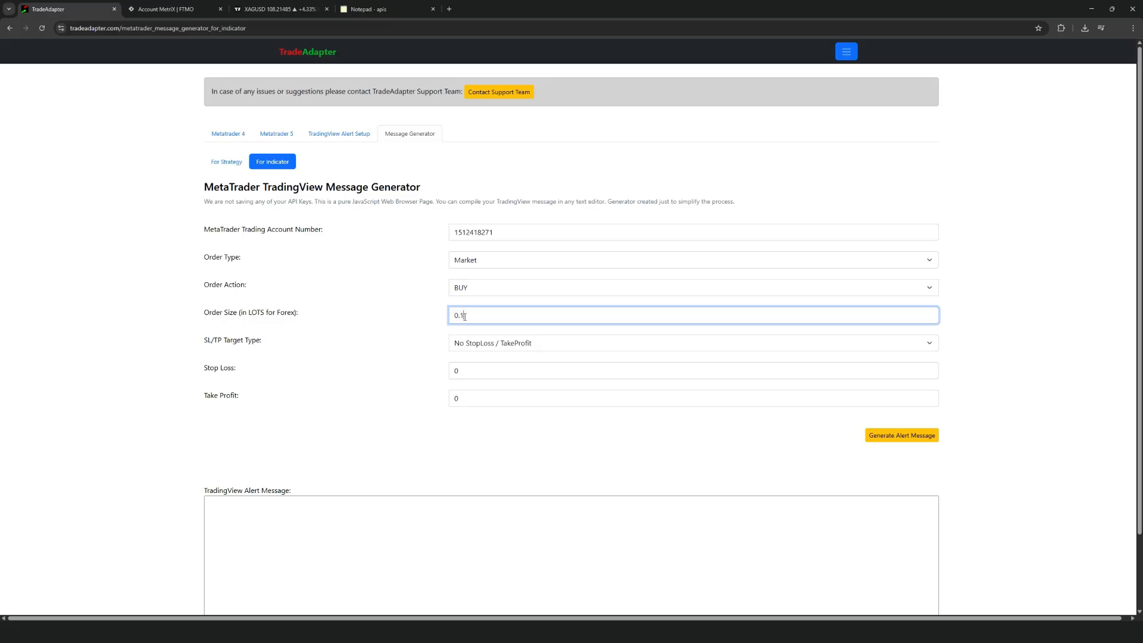
left_click(870, 440)
scroll(487, 459, "down", 2)
left_click(483, 461)
key("ctrl+a")
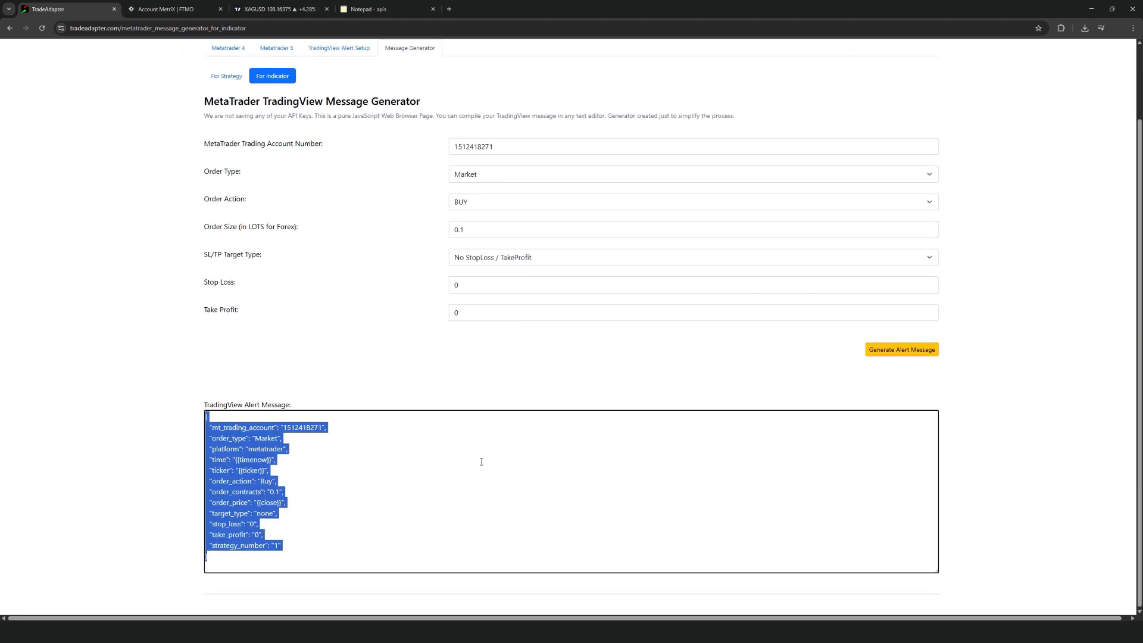
key("ctrl+c")
Back in TradingView, replace the alert's message with the copied JSON and rename the alert XAGUSD-FTMO-BUY
left_click(280, 9)
left_click(551, 316)
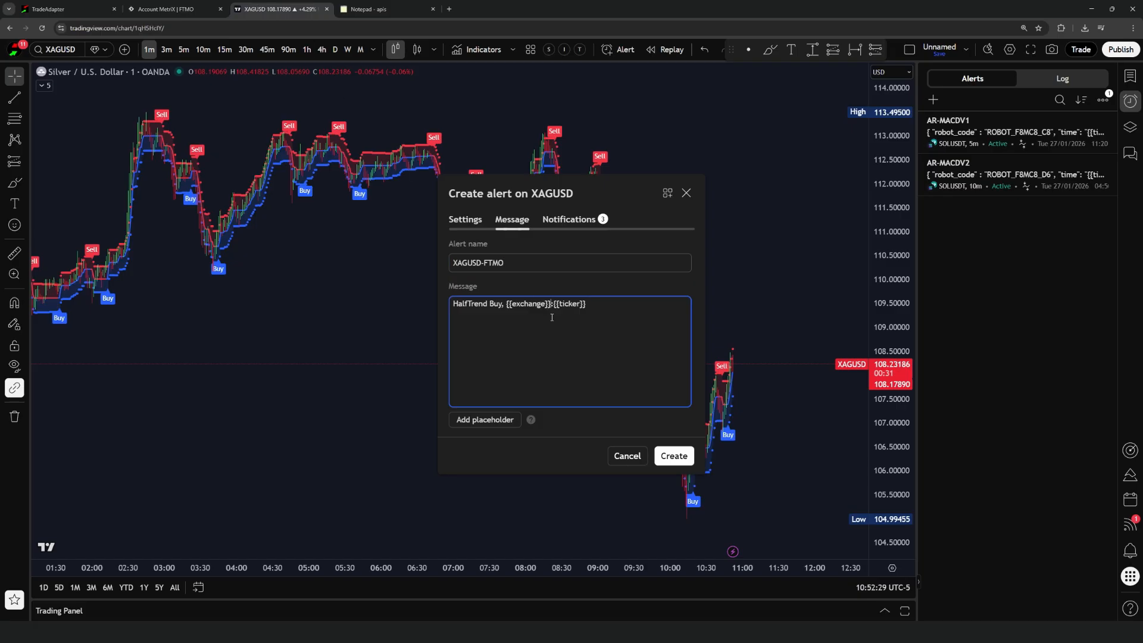
key("ctrl+a")
key("ctrl+v")
left_click(567, 263)
type("-BUY")
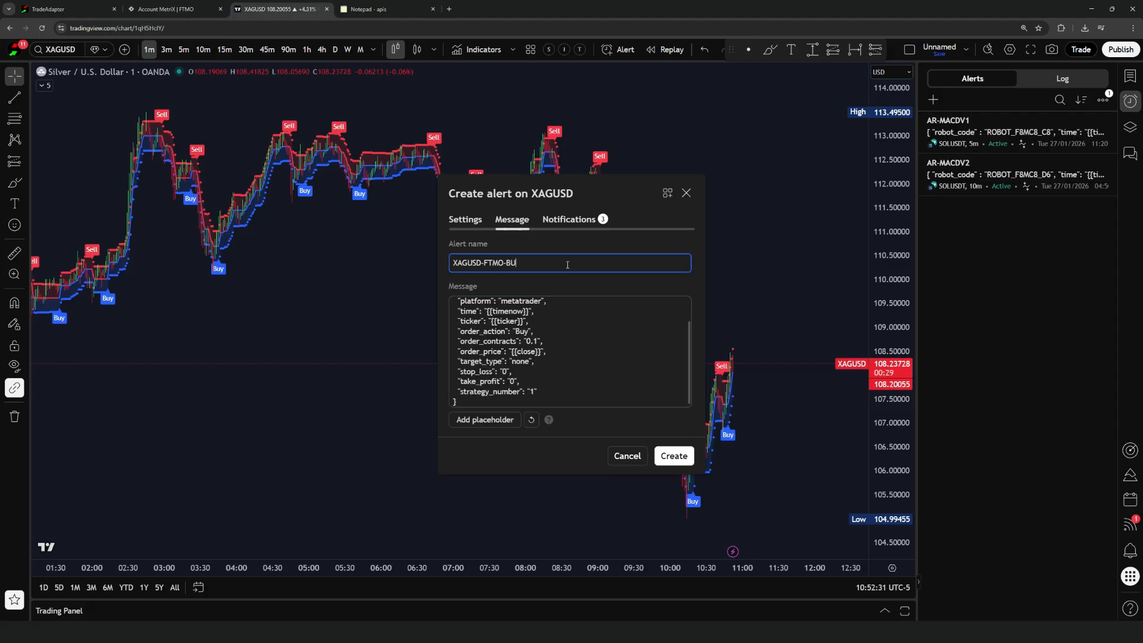
Enable the alert's Webhook URL notification, paste the personal TradeAdapter webhook URL containing the API key, and create the alert
left_click(570, 220)
left_click(453, 372)
left_click(511, 406)
key("ctrl+v")
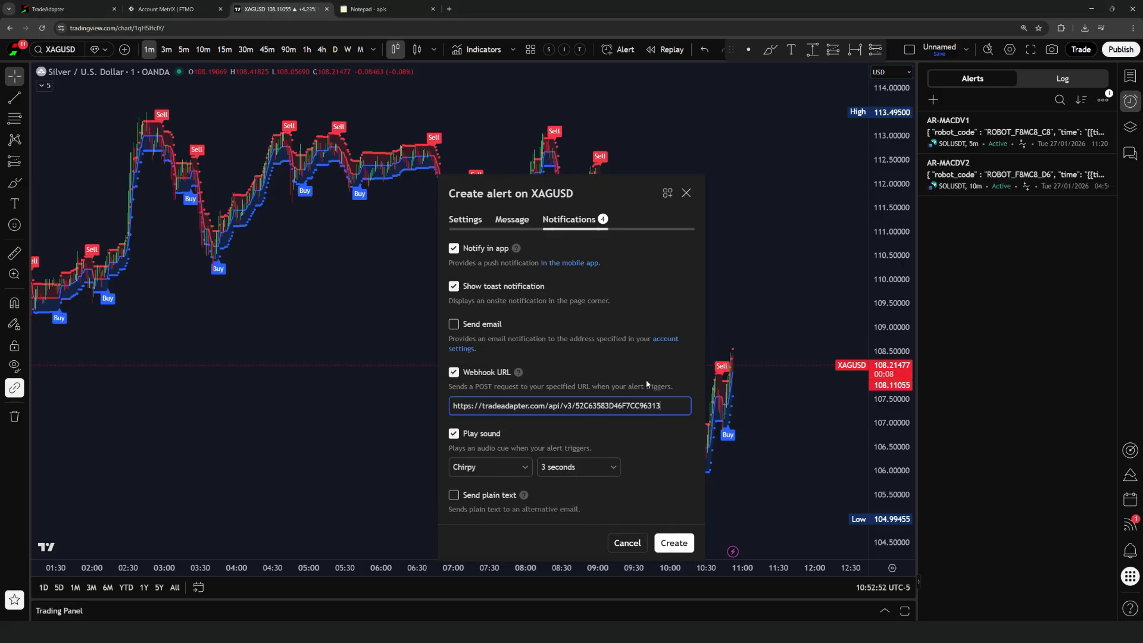
left_click(676, 543)
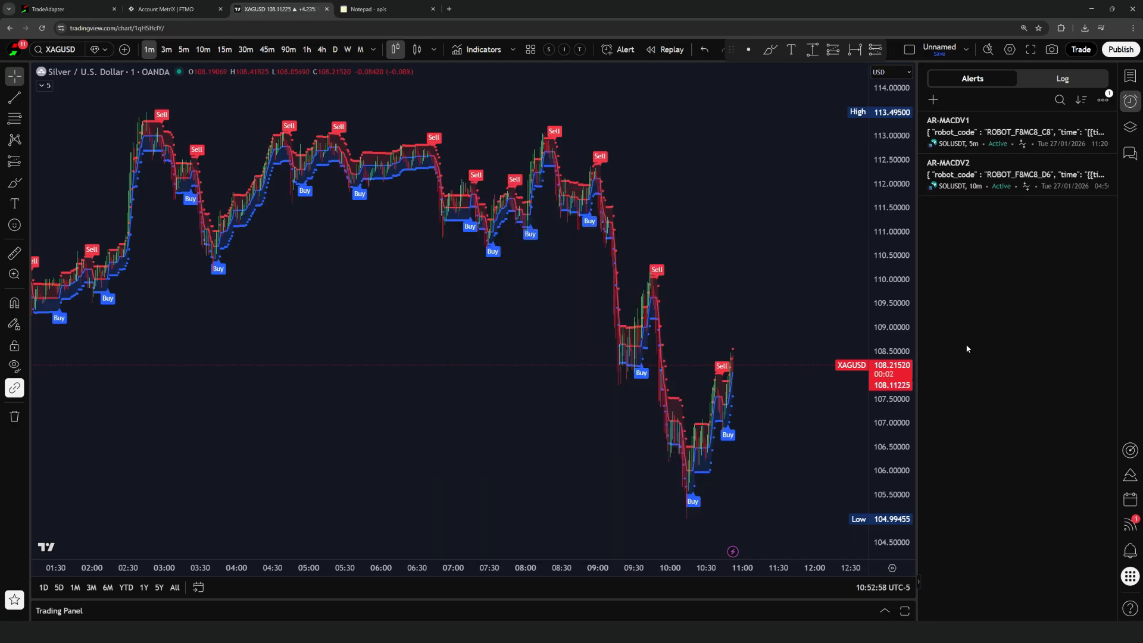
Start a new alert on the XAGUSD chart with HalfTrend as the condition and HalfTrend Sell as its signal
left_click(933, 99)
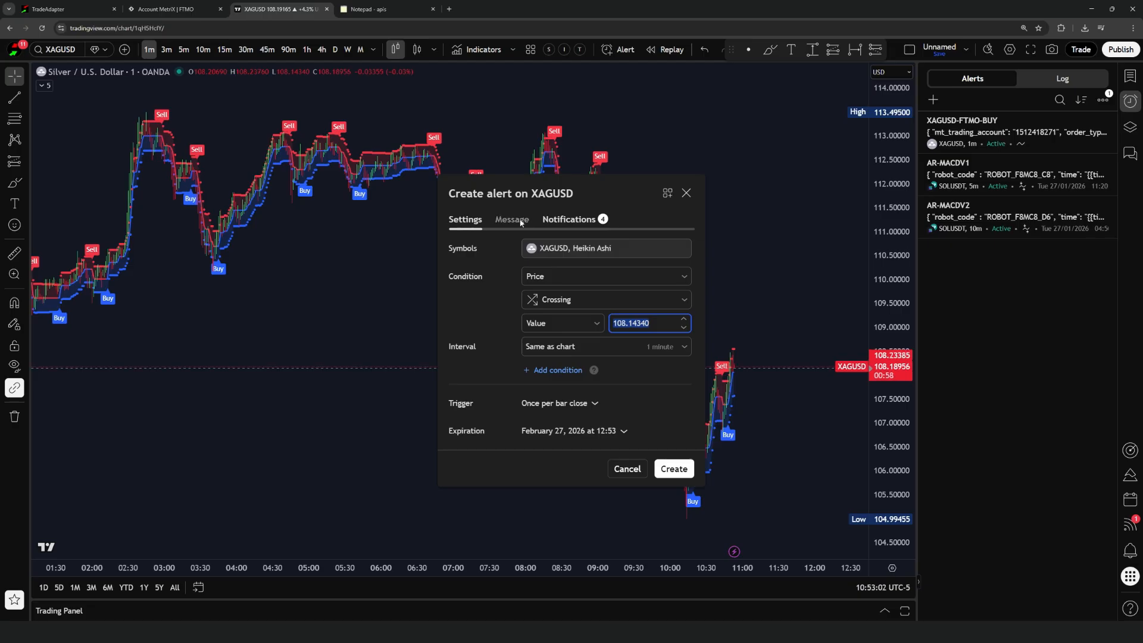
left_click(549, 277)
left_click(556, 315)
left_click(601, 299)
left_click(554, 337)
Name the new alert XAGUSD-FTMO-SELL
left_click(512, 220)
left_click(512, 263)
type("X")
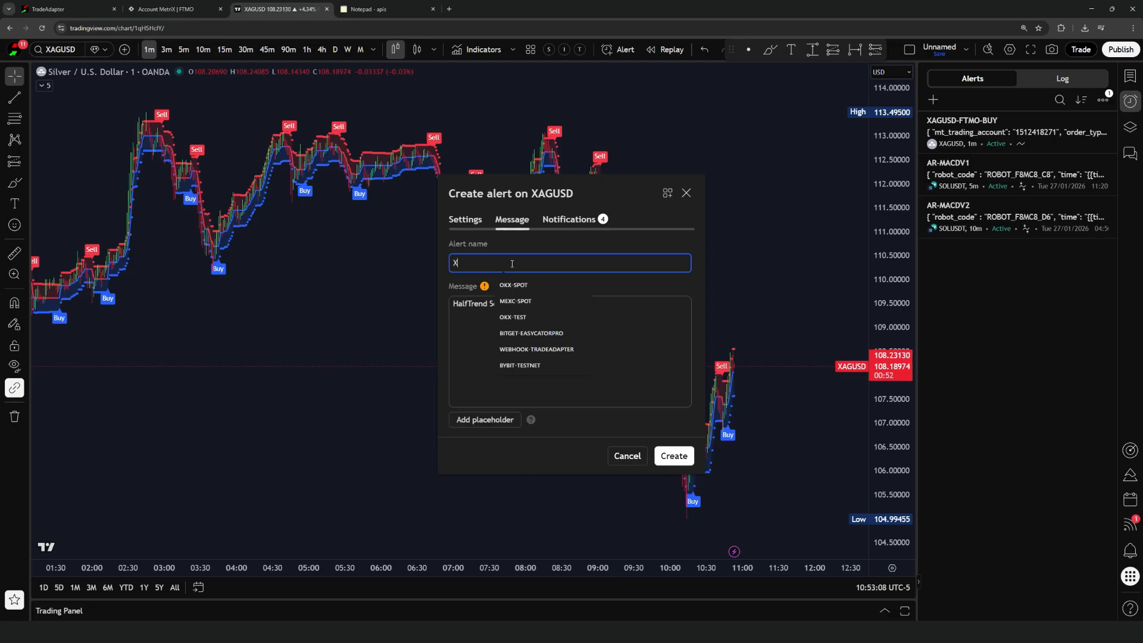
type("AGUSD-FTMO-SELL")
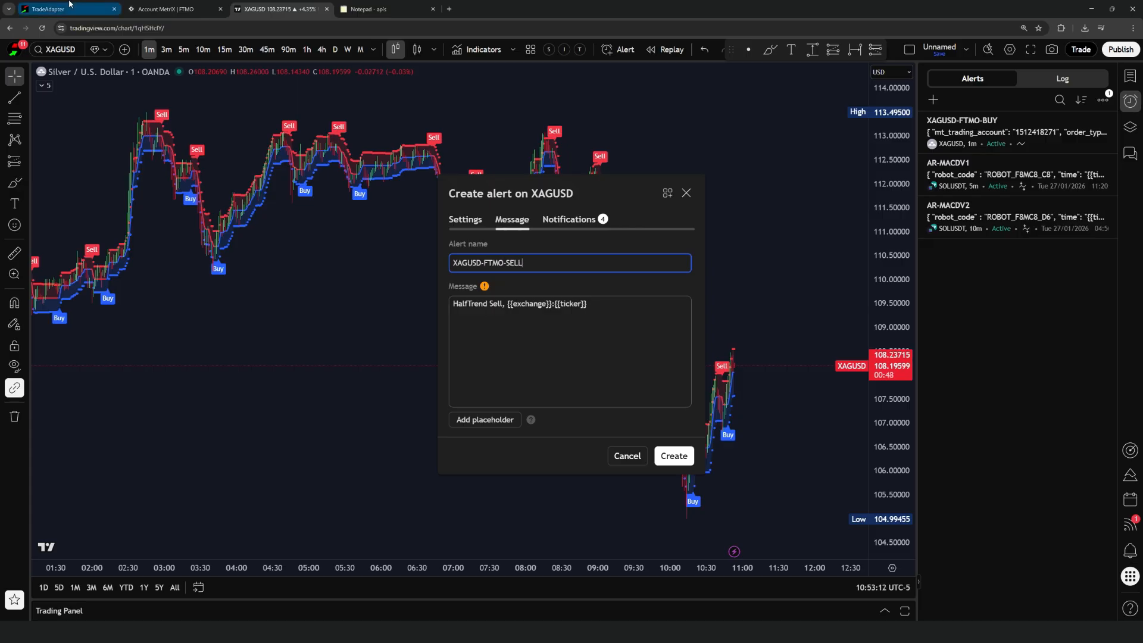
On the TradeAdapter site, change the message generator's order action to Sell, generate the alert message, and copy it
left_click(48, 9)
left_click(503, 202)
left_click(476, 230)
left_click(902, 349)
left_click(539, 477)
key("ctrl+a")
key("ctrl+c")
Back in TradingView, replace the sell alert's message with the copied JSON, check its webhook notification settings, and create the alert
left_click(255, 4)
left_click(570, 352)
key("ctrl+a")
key("ctrl+v")
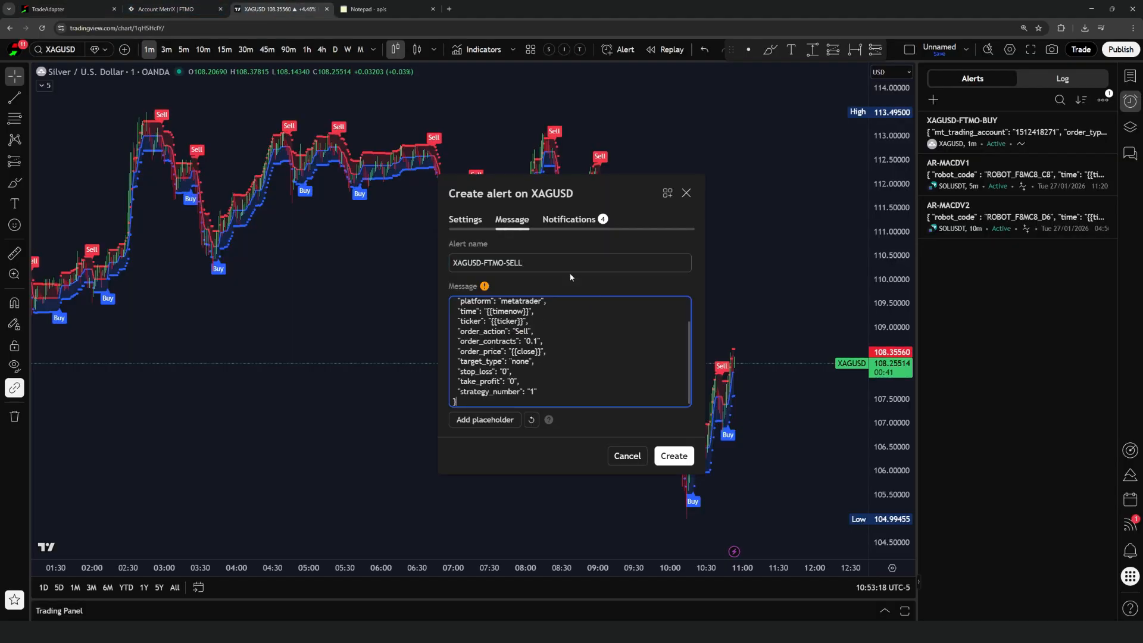
left_click(569, 220)
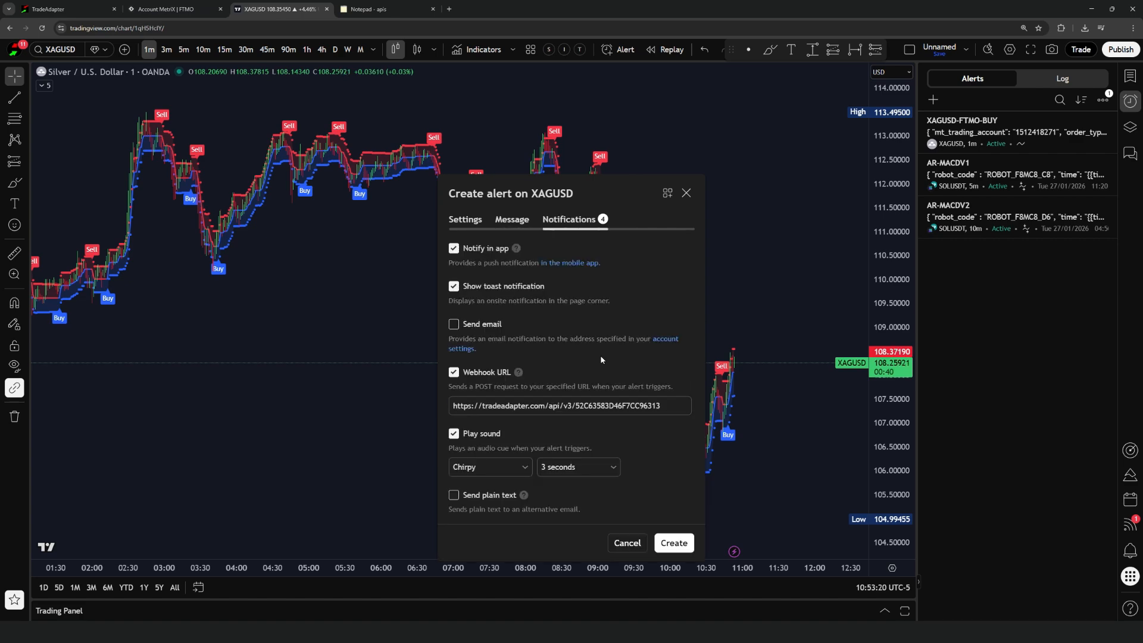
left_click(674, 543)
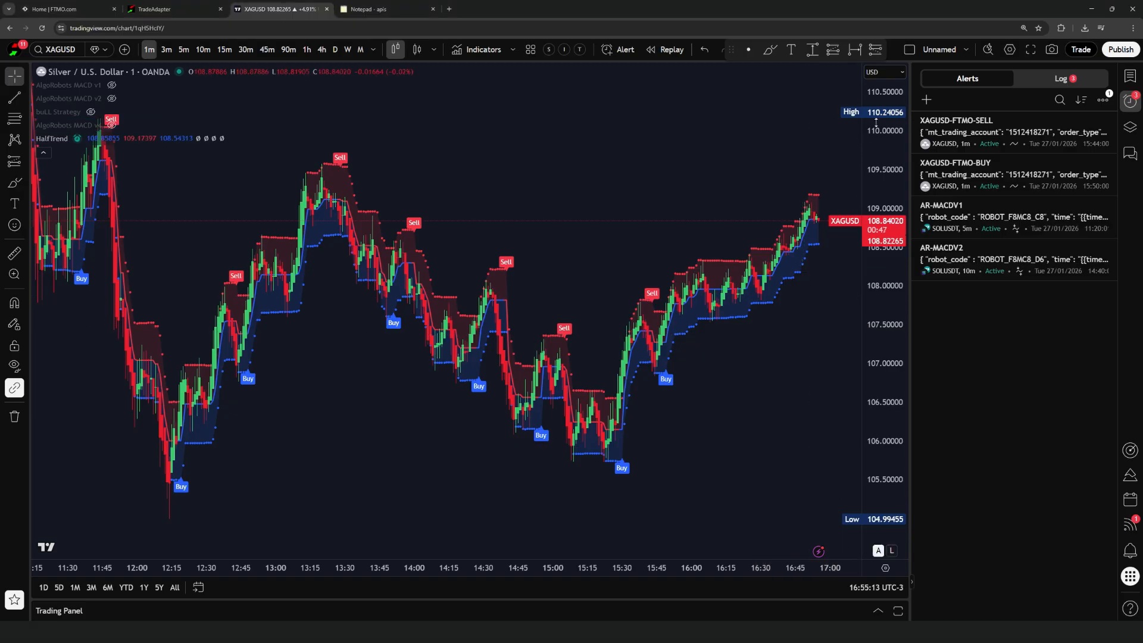
Examine the TradingView alert log and the message details of the recent XAGUSD-FTMO-BUY and XAGUSD-FTMO-SELL entries
left_click(1046, 81)
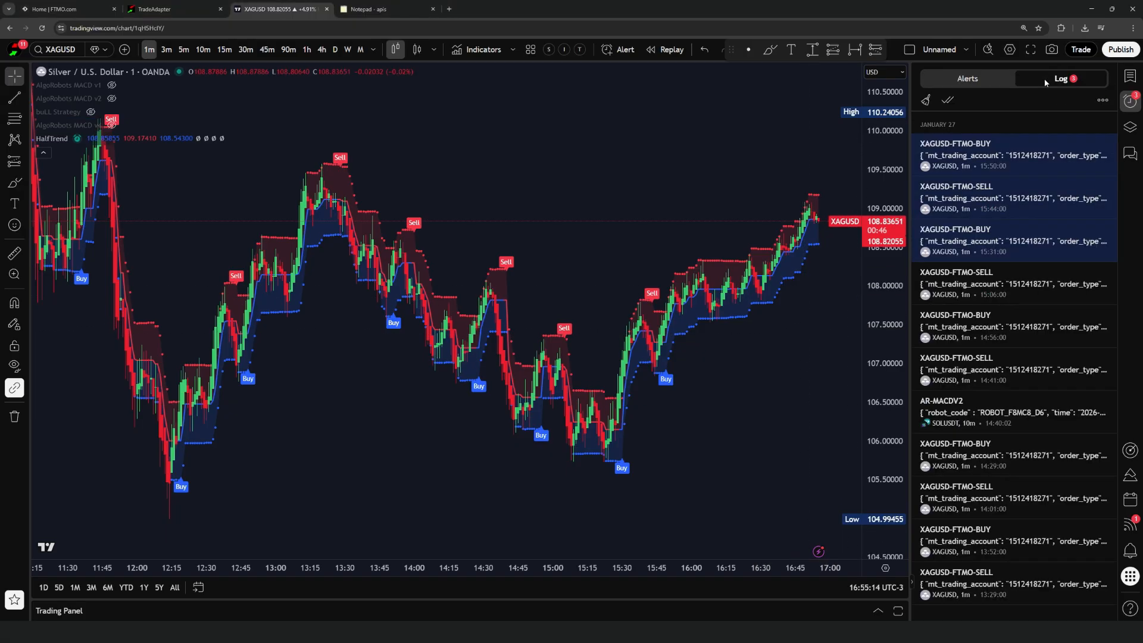
mouse_move(1027, 156)
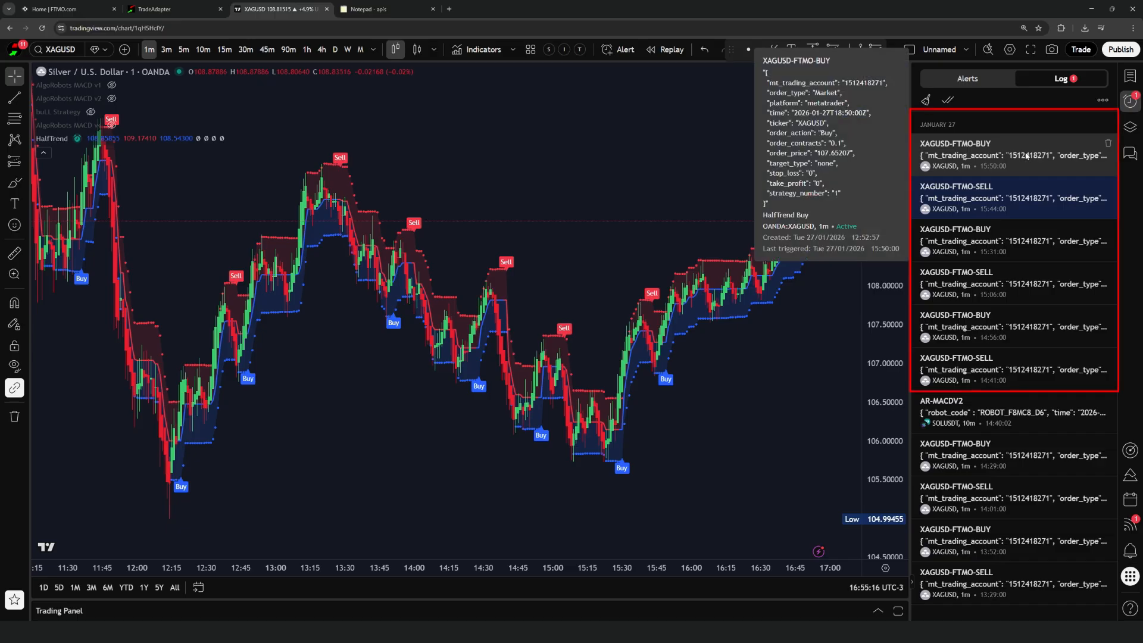
mouse_move(1019, 190)
mouse_move(1018, 242)
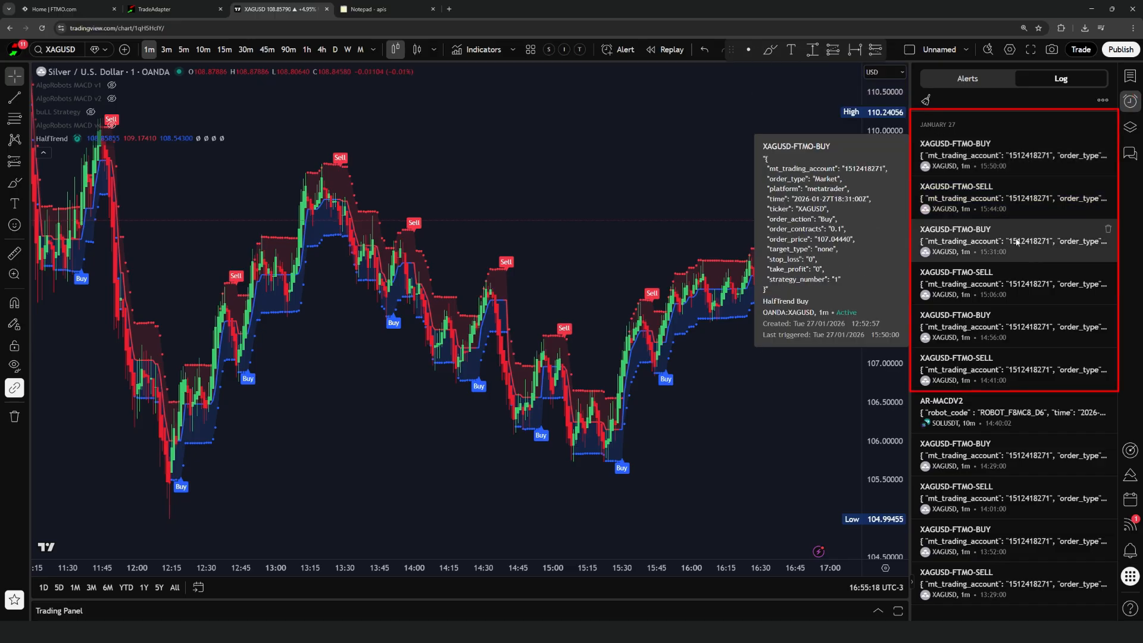
mouse_move(1009, 277)
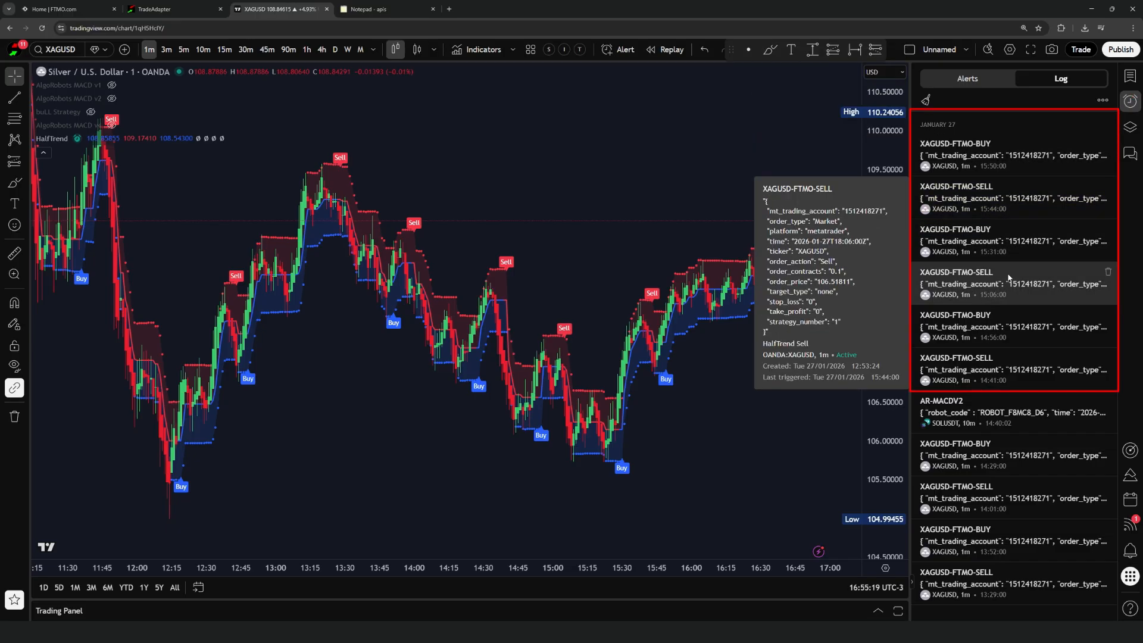
mouse_move(1010, 309)
mouse_move(1003, 364)
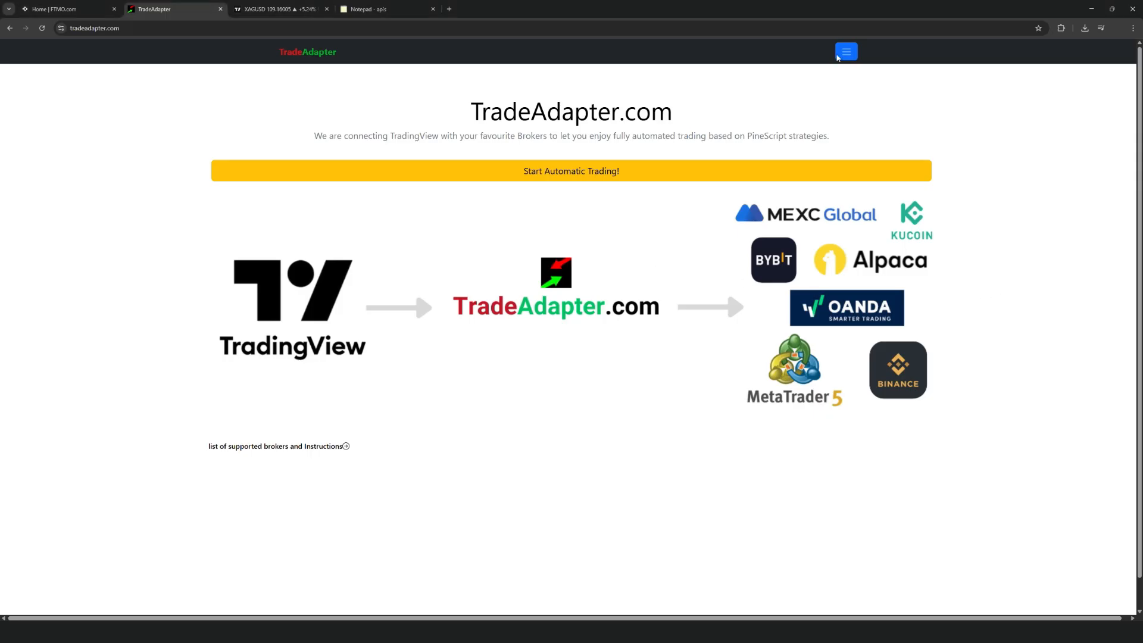
On the TradeAdapter site, open the account's trades page and show the received MetaTrader trades
left_click(847, 50)
left_click(989, 105)
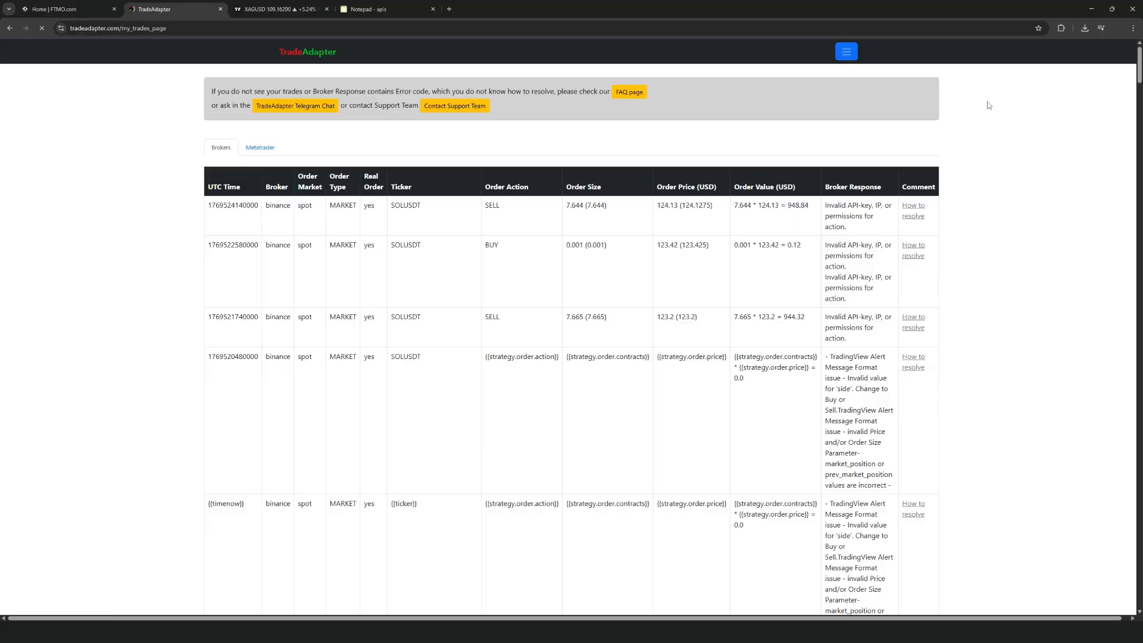
left_click(258, 150)
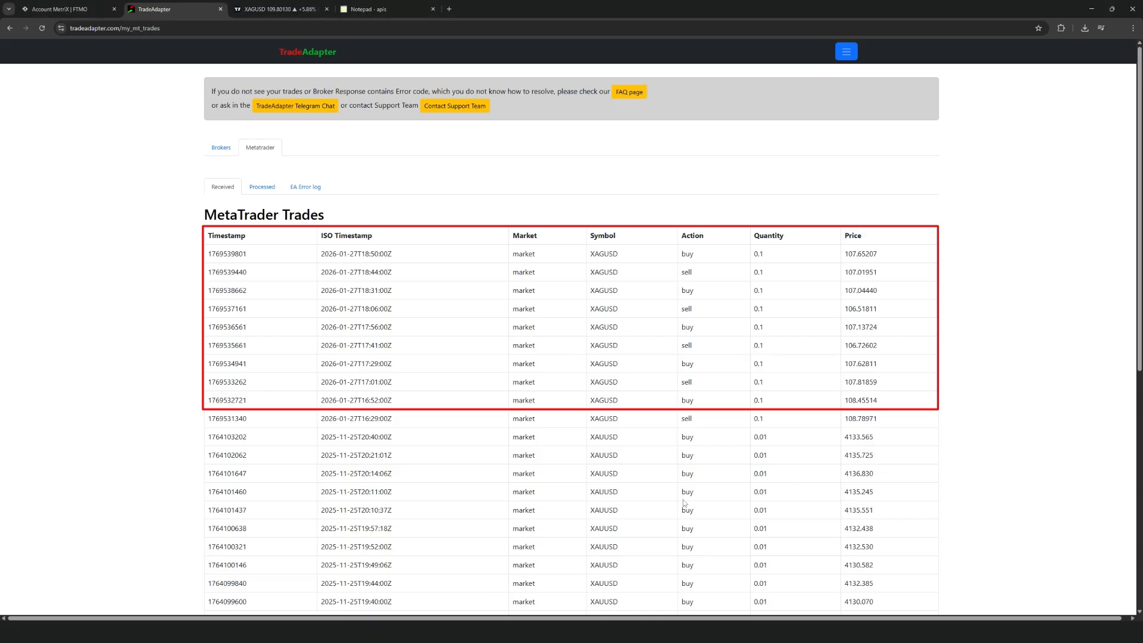
Switch to MetaTrader 5 and review the account's closed XAGUSD trades in the history and its currently open positions
left_click(671, 632)
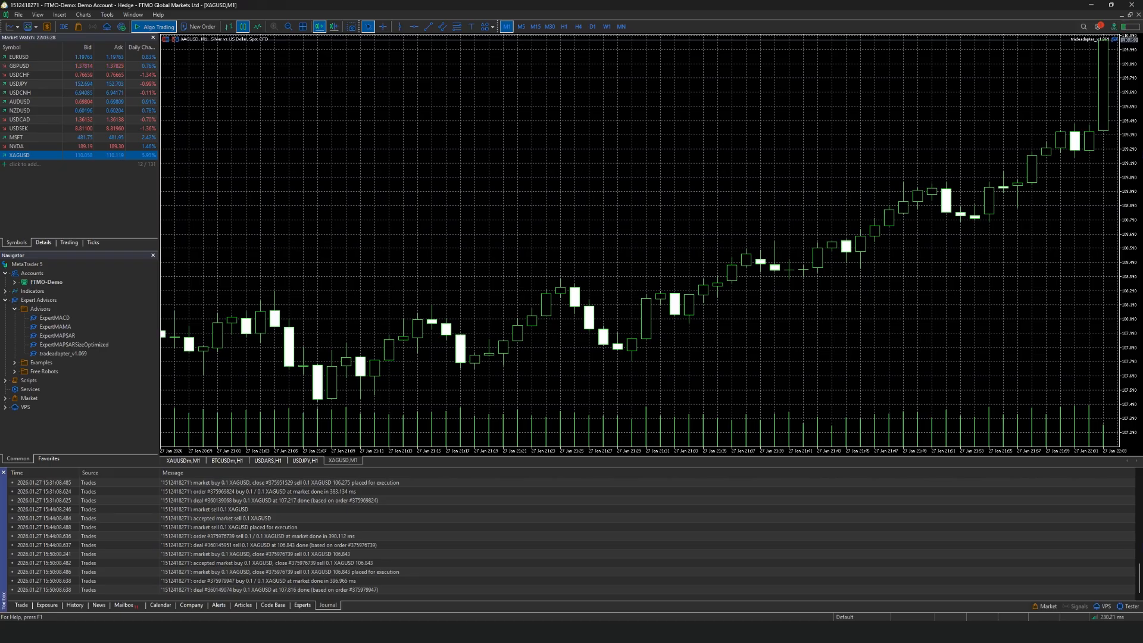
left_click(76, 605)
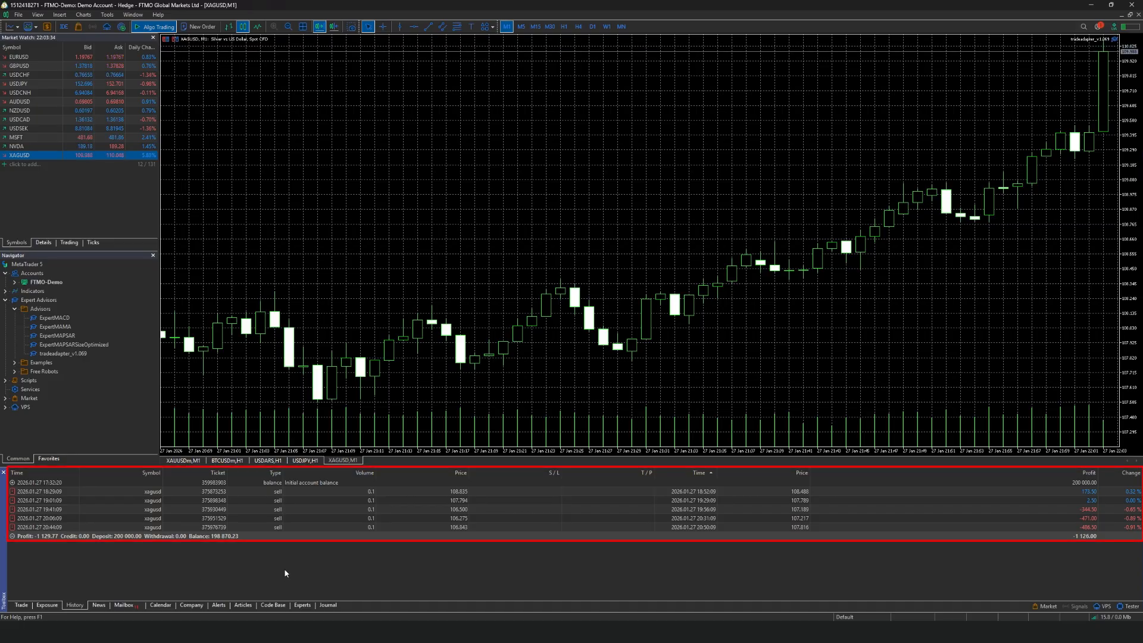
left_click(219, 492)
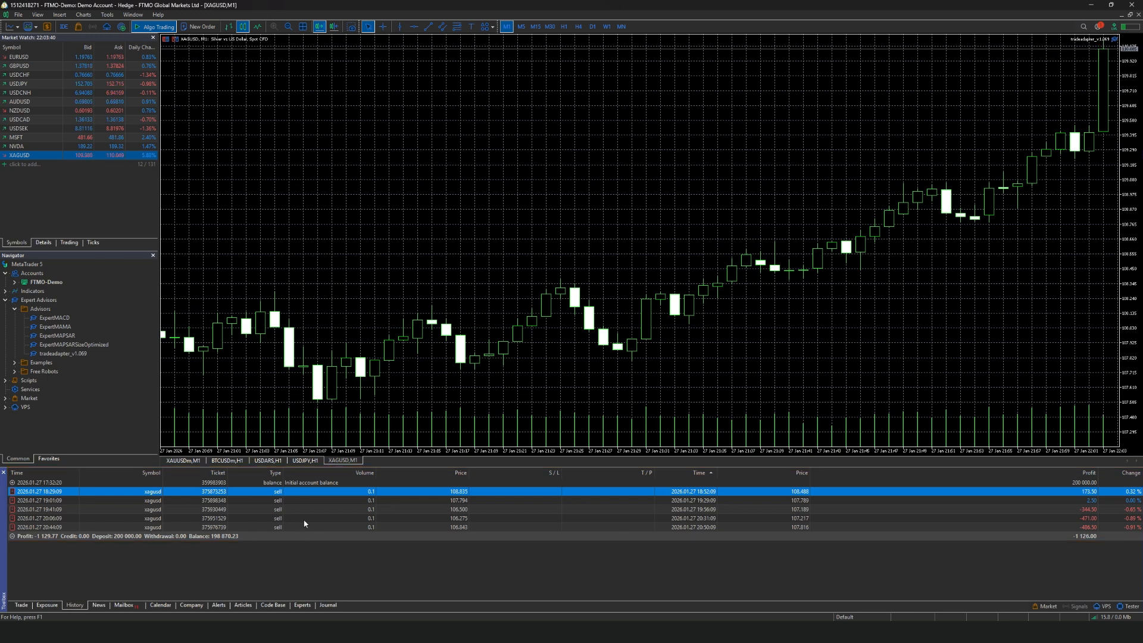
left_click(551, 537)
left_click(18, 606)
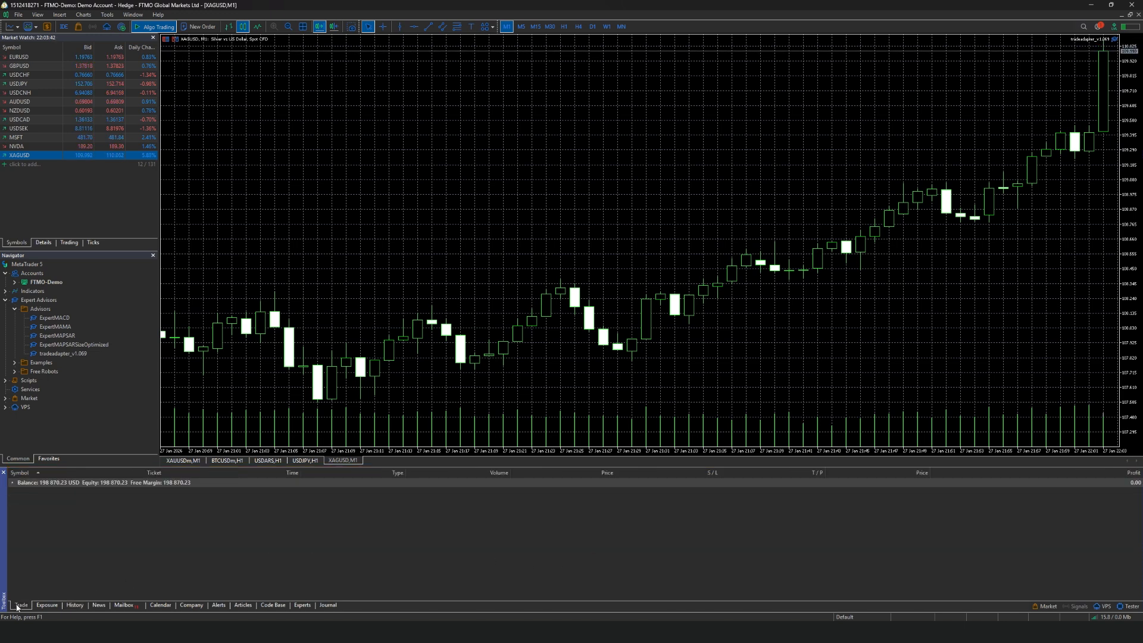